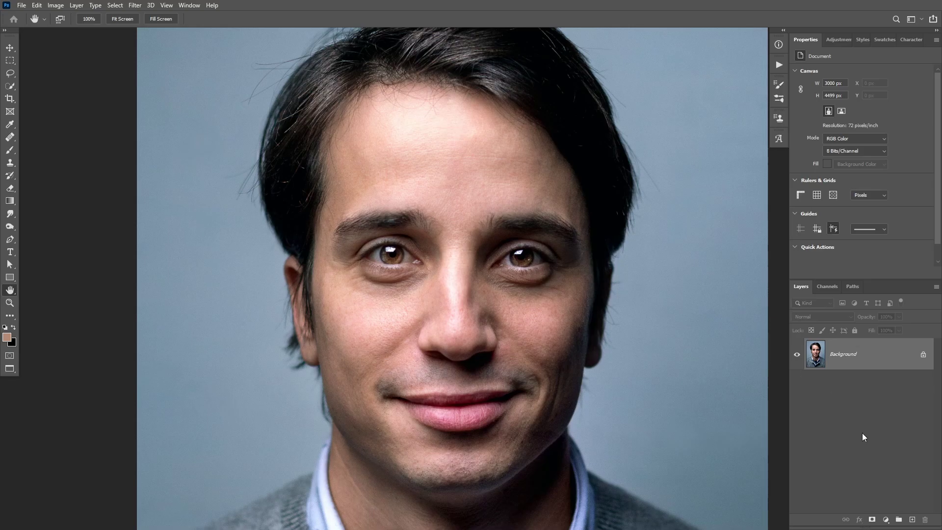
Add a Curves adjustment layer that brightens the midtones with a point at input 117, output 167, and invert its mask to black.
click(885, 519)
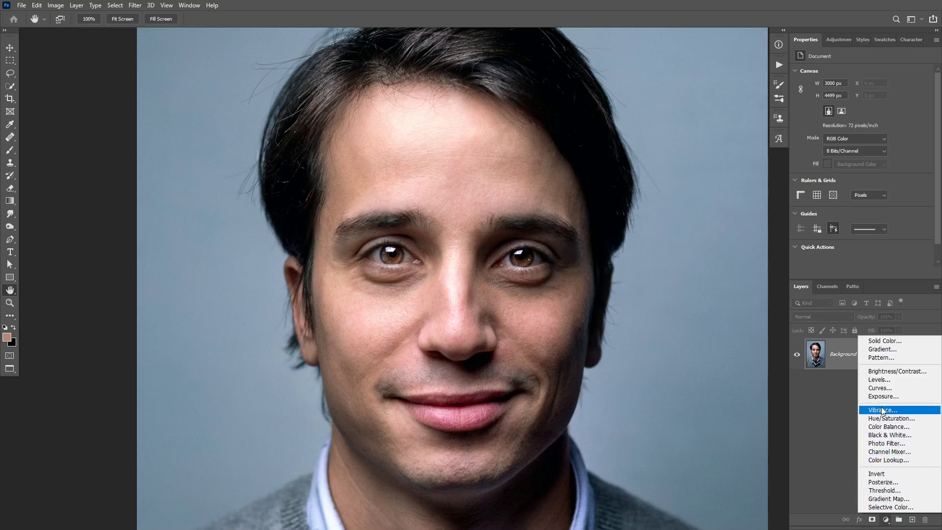
click(879, 388)
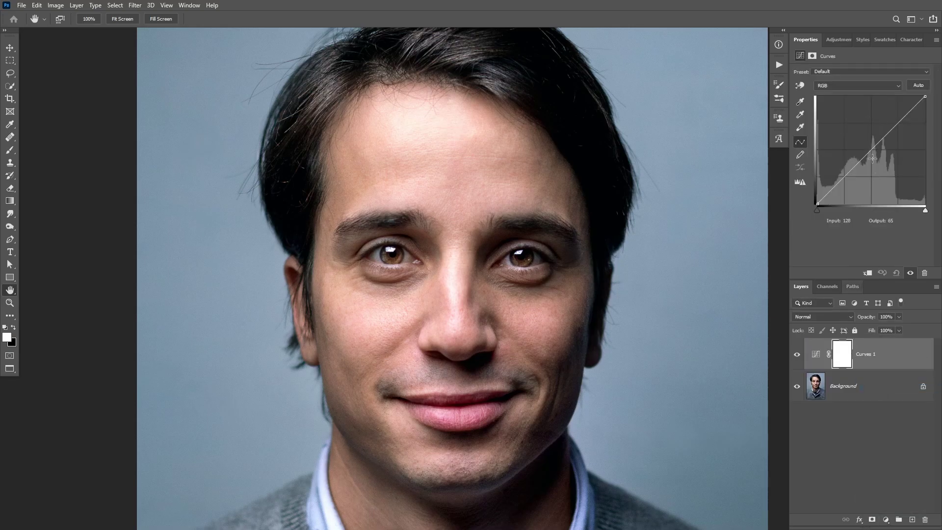
drag(872, 149, 866, 133)
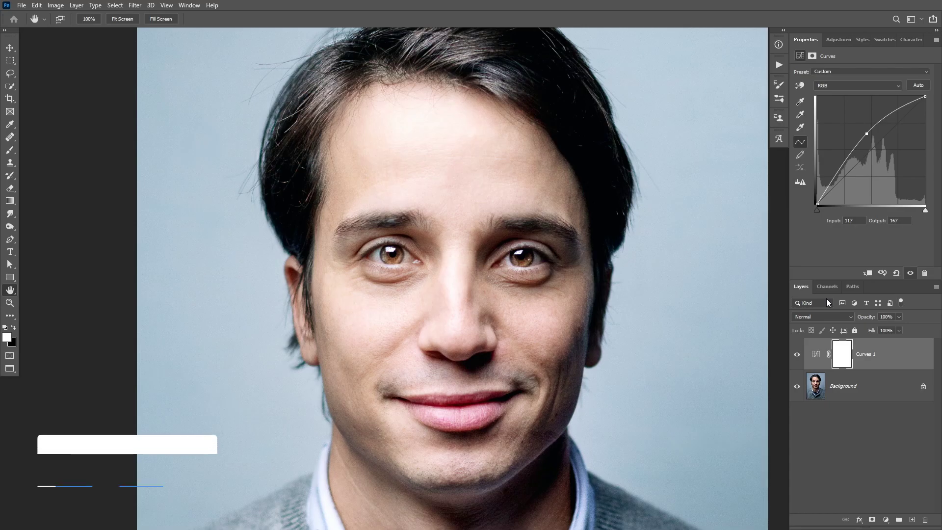
key(ctrl+i)
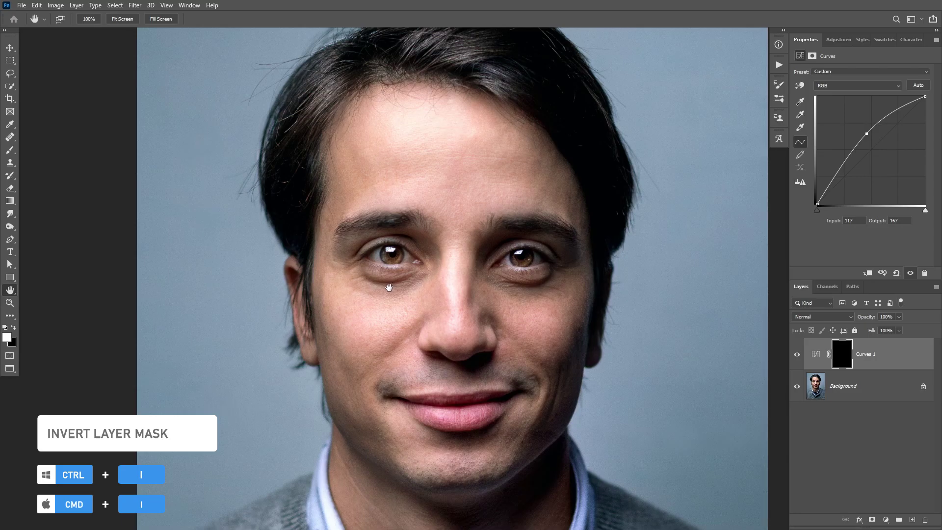
Set up the Brush tool with 30% opacity and 30% flow for painting white on the Curves mask.
key(b)
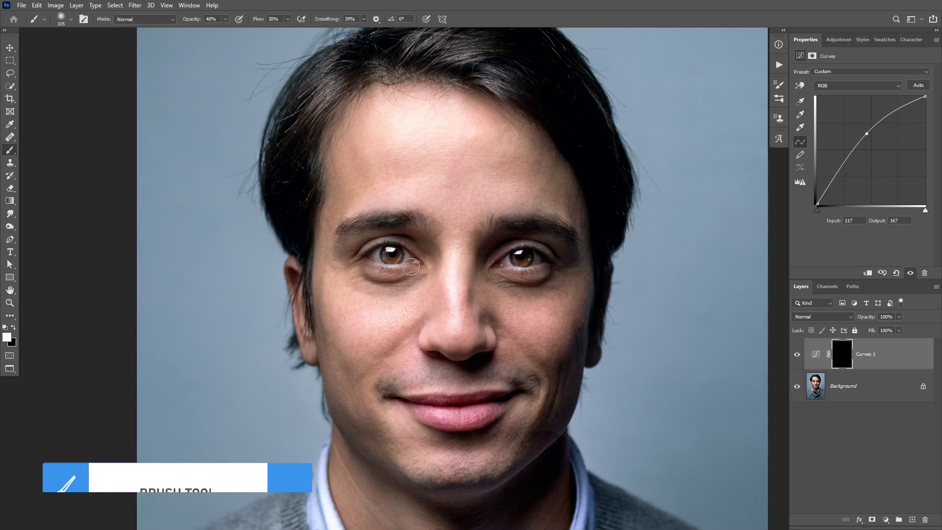
scroll(392, 282, up, 3)
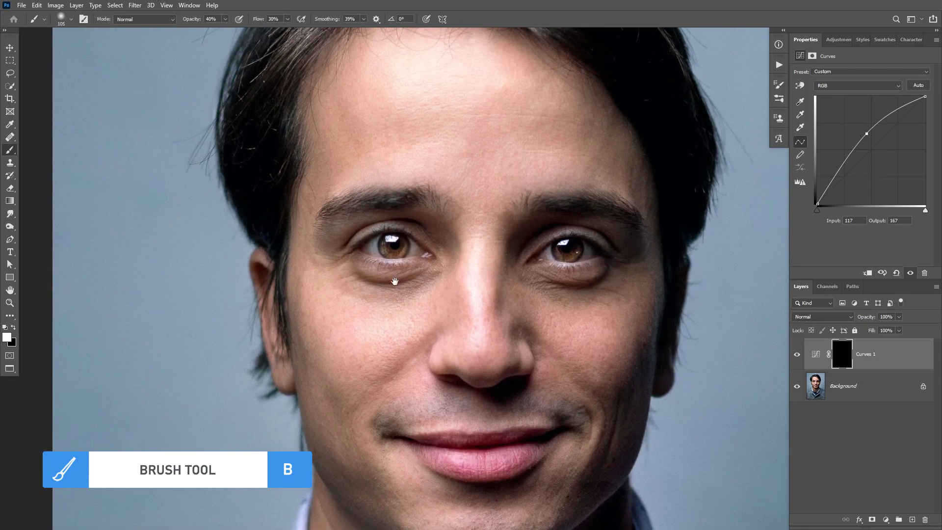
key(shift)
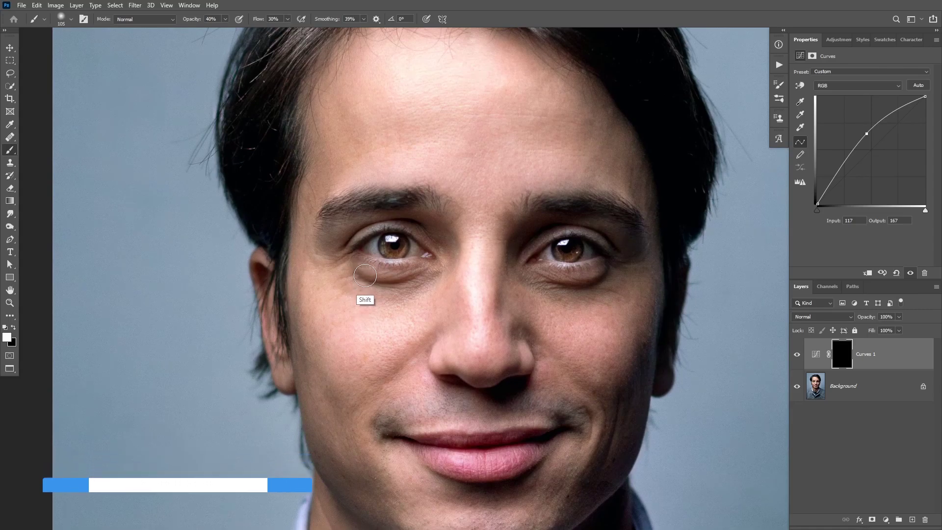
key(3)
key(ctrl)
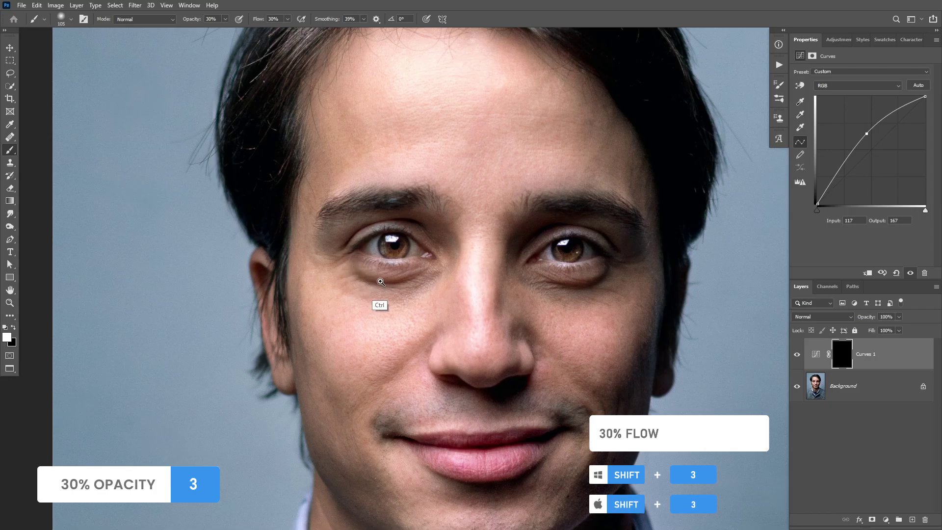
Paint white on the Curves mask with a small soft brush over the dark bag under the eye on the photo's left side.
ctrl+click(381, 281)
alt+right_click(394, 283)
drag(385, 276, 403, 283)
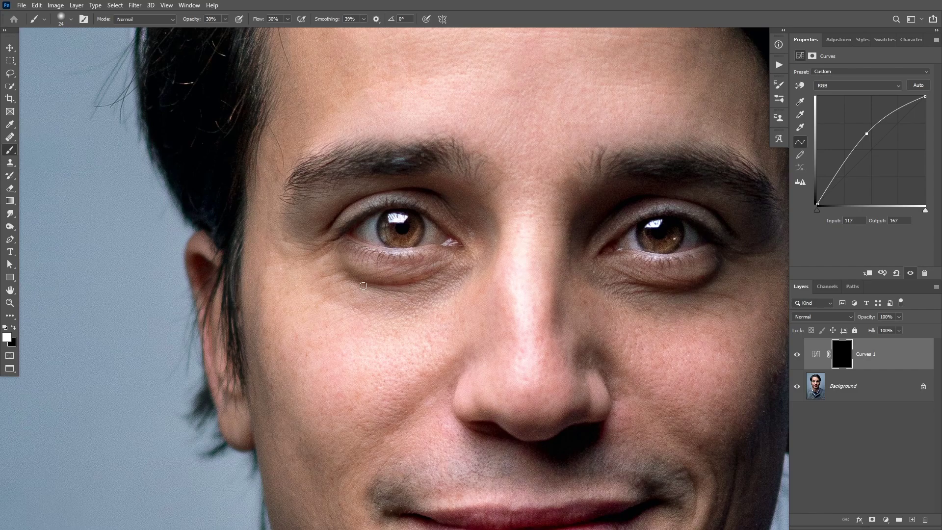
drag(375, 280, 385, 280)
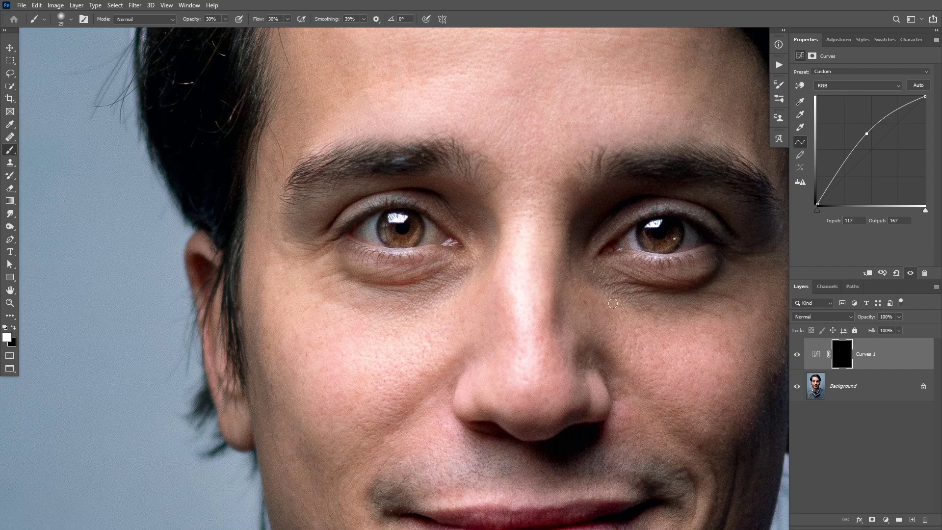
Set the Curves layer's blend mode to Luminosity and toggle the layer's visibility to compare before and after.
click(807, 319)
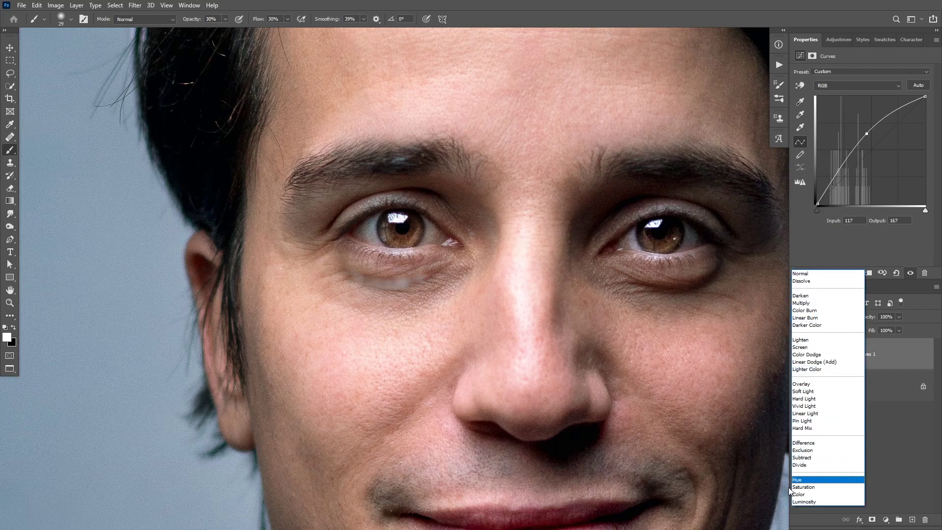
click(802, 501)
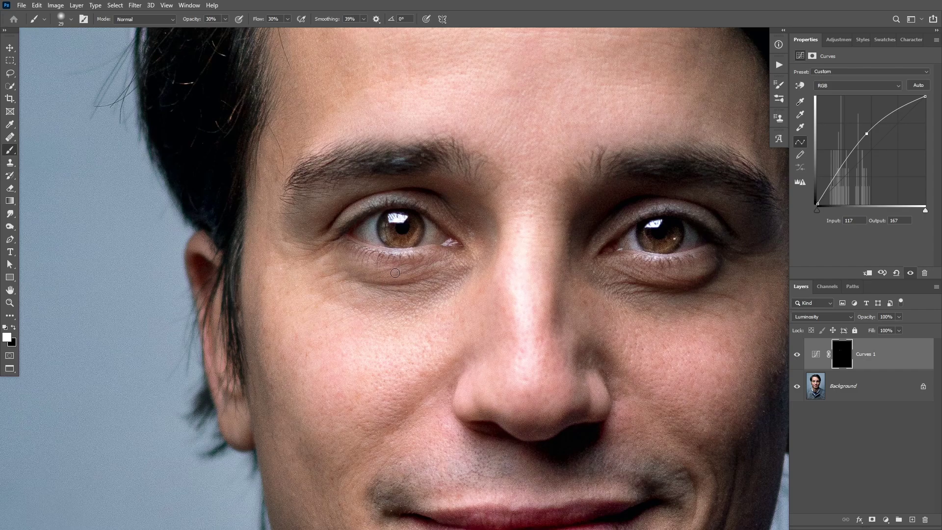
click(797, 353)
click(797, 353)
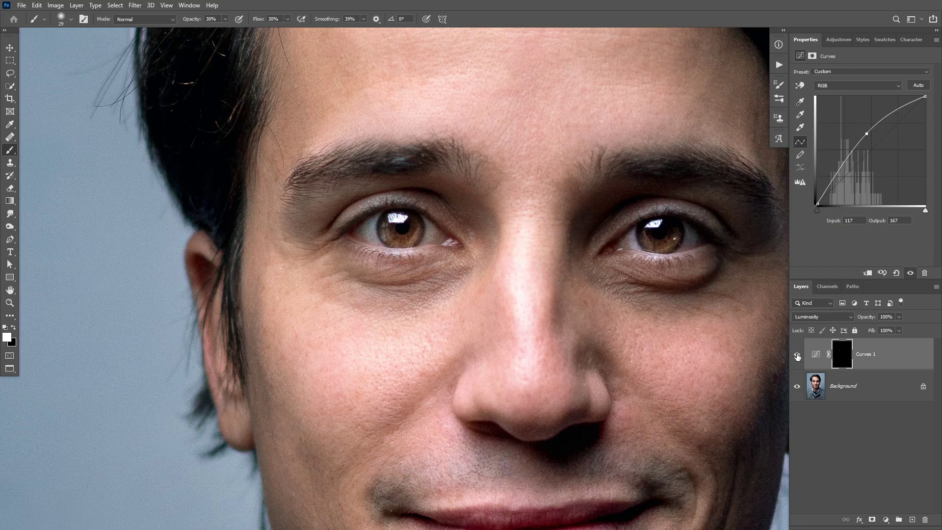
click(797, 355)
Continue brightening the shadow line beneath the same eye with 29 px brush strokes on the Curves mask.
drag(405, 260, 389, 270)
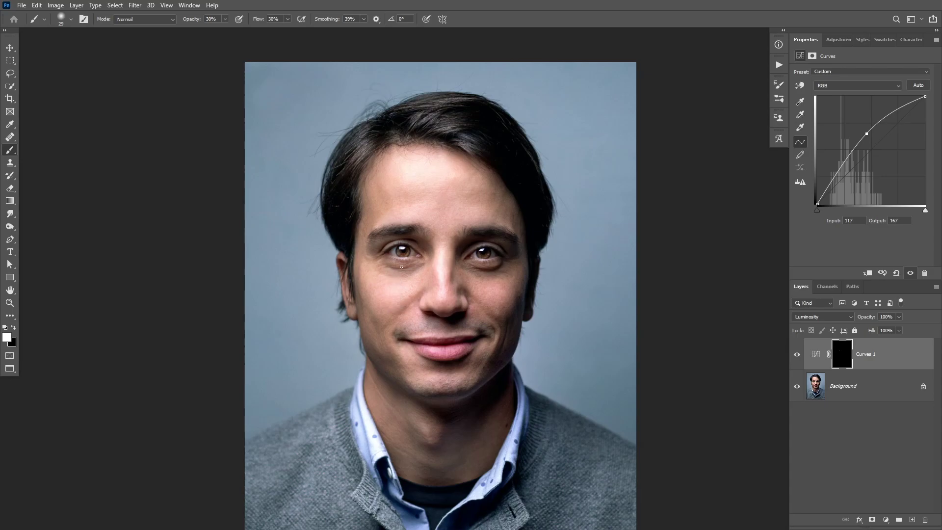
drag(400, 276, 412, 274)
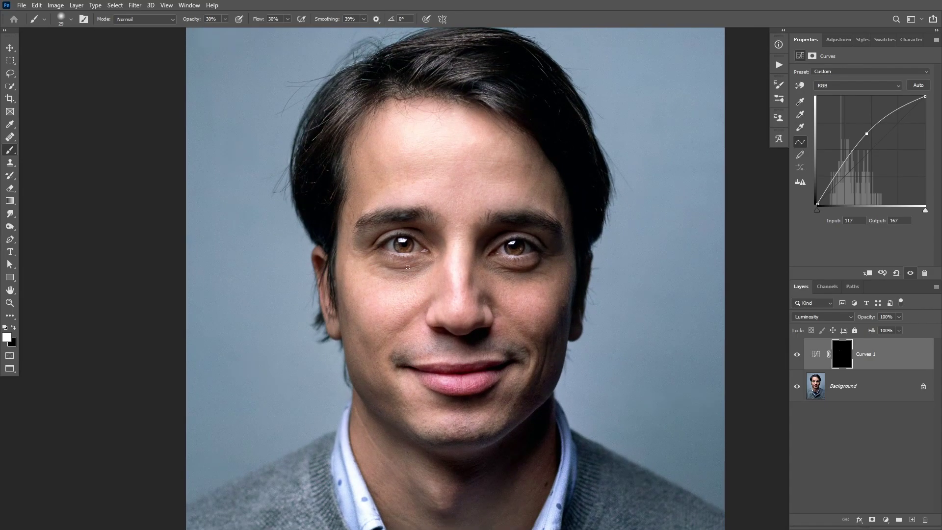
drag(382, 258, 417, 263)
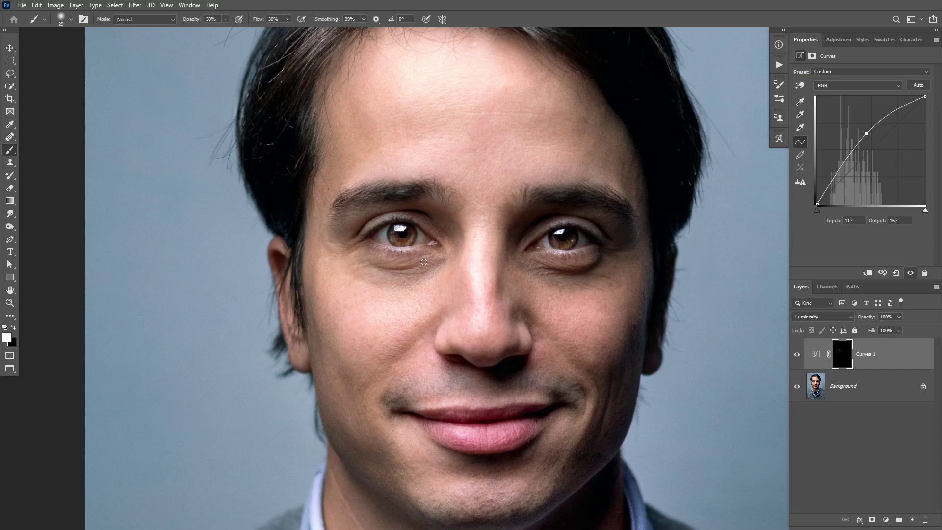
Select the Curves layer's mask and toggle the layer off and on to compare the under-eye retouch.
alt+click(839, 354)
alt+click(840, 355)
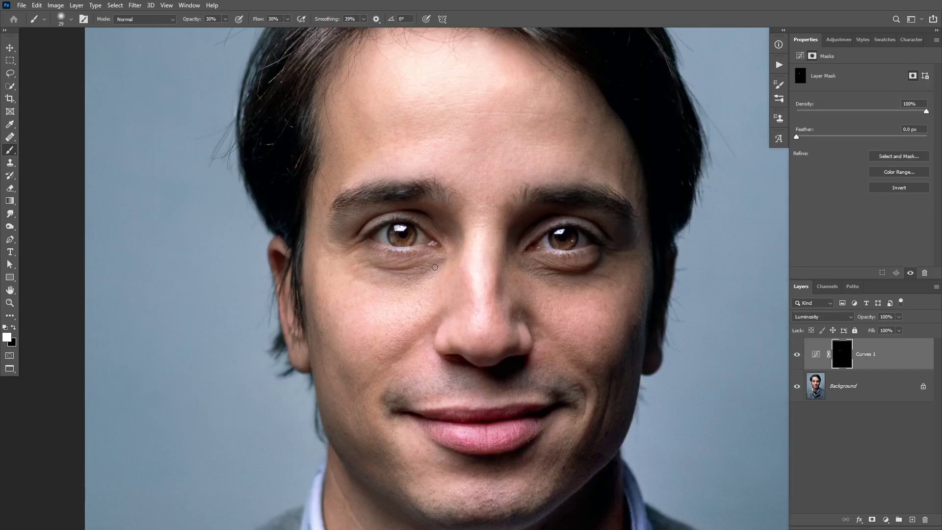
click(797, 354)
click(796, 355)
click(791, 354)
click(789, 353)
Enlarge the brush and paint white on the mask from the under-eye hollow to the upper cheek and the eye's inner corner.
scroll(412, 265, up, 4)
drag(422, 270, 428, 270)
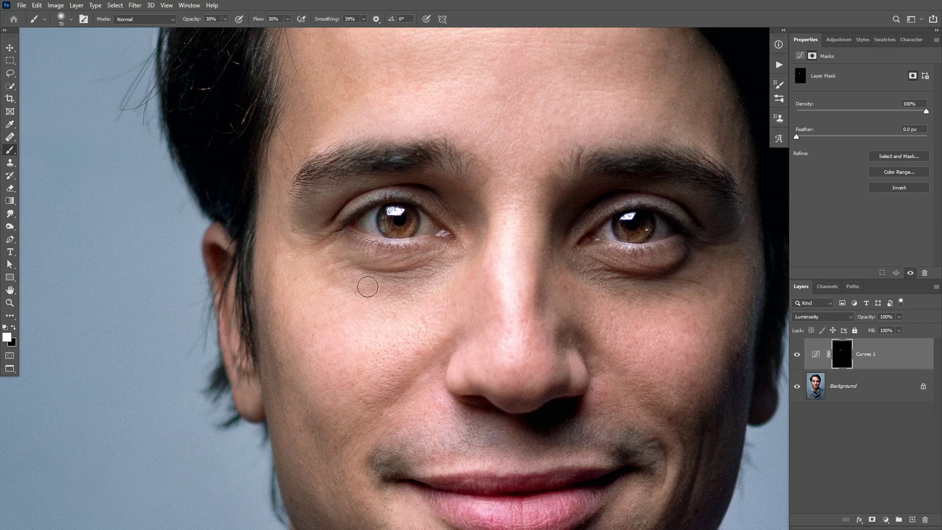
alt+right_click(399, 293)
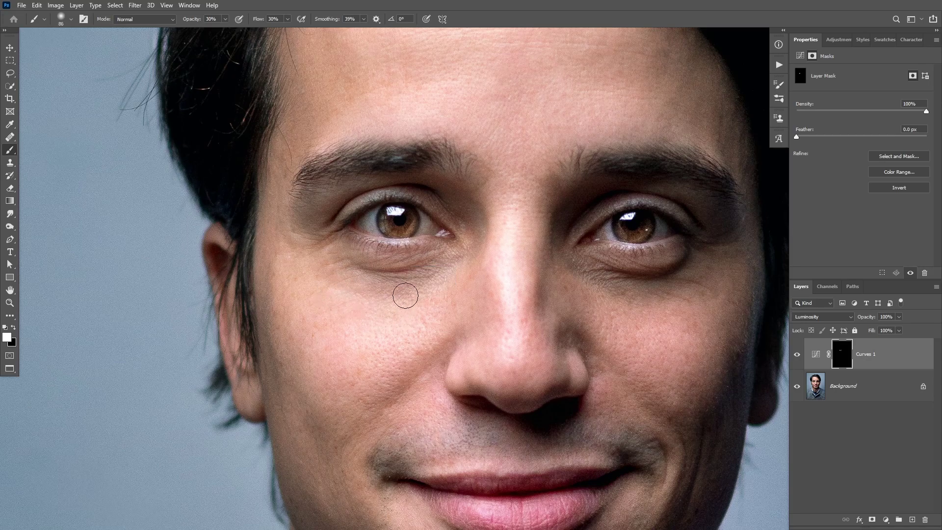
mouse_move(402, 306)
mouse_down()
mouse_move(426, 281)
mouse_move(419, 299)
mouse_move(406, 284)
mouse_move(342, 293)
mouse_move(409, 292)
mouse_move(415, 281)
mouse_move(394, 301)
mouse_move(366, 300)
mouse_move(364, 319)
mouse_move(420, 289)
mouse_move(428, 299)
mouse_move(448, 274)
mouse_move(426, 304)
mouse_move(426, 288)
mouse_move(441, 307)
mouse_up()
mouse_move(379, 295)
mouse_down()
mouse_move(329, 281)
mouse_move(326, 269)
mouse_move(390, 301)
mouse_move(421, 294)
mouse_move(394, 317)
mouse_move(379, 308)
mouse_move(329, 311)
mouse_move(331, 288)
mouse_move(382, 311)
mouse_move(408, 290)
mouse_move(398, 307)
mouse_up()
drag(446, 261, 458, 260)
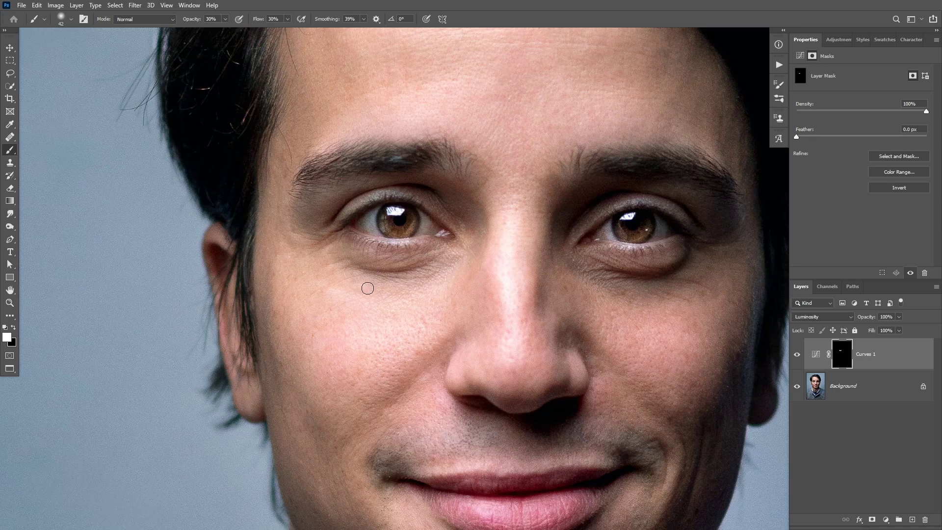
Blend the brightening at the outer edge of the eye bag and between the inner eye corner and the nose.
mouse_move(347, 276)
mouse_down()
mouse_move(348, 313)
mouse_move(354, 296)
mouse_up()
key(bracketright)
key(bracketright)
key(bracketright)
mouse_move(452, 246)
mouse_down()
mouse_move(438, 246)
mouse_move(401, 280)
mouse_move(492, 294)
mouse_up()
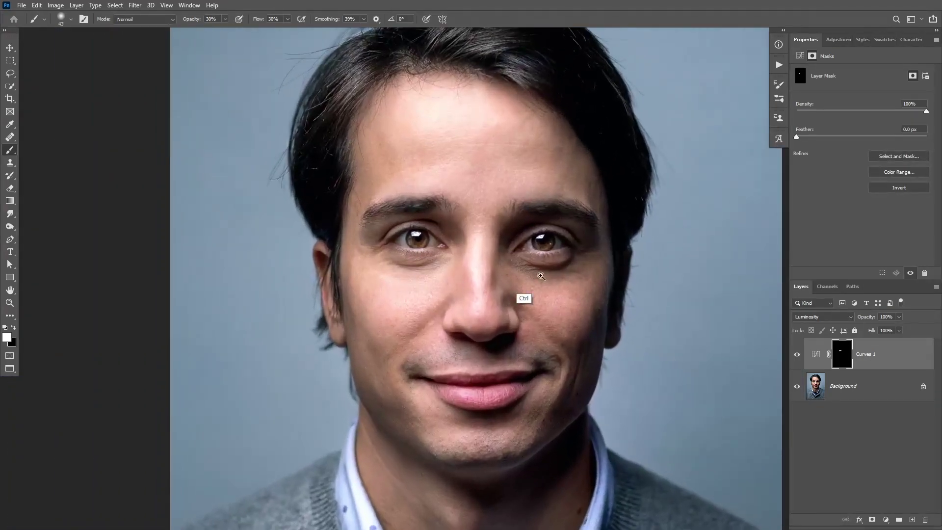
Check the retouch by toggling the Curves layer's visibility, and swap the painting colour to black for correcting the mask.
click(796, 356)
click(797, 355)
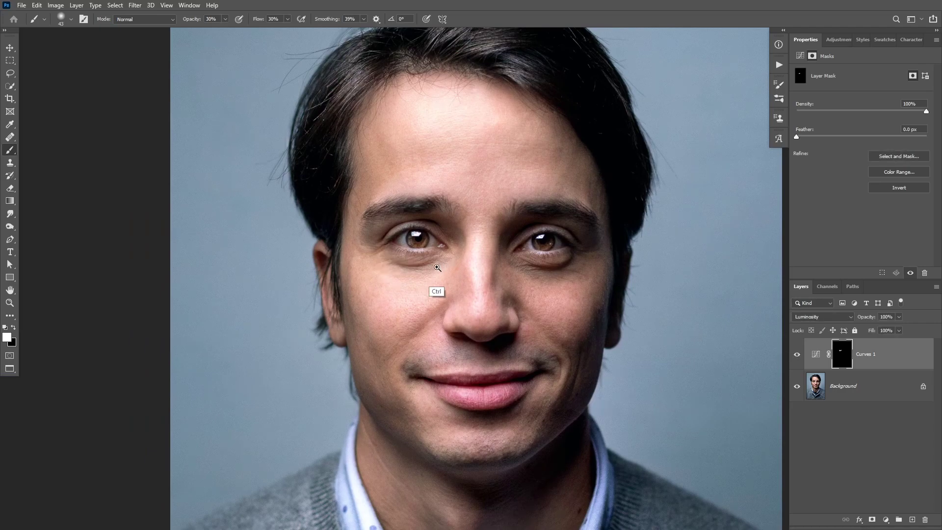
scroll(435, 290, up, 3)
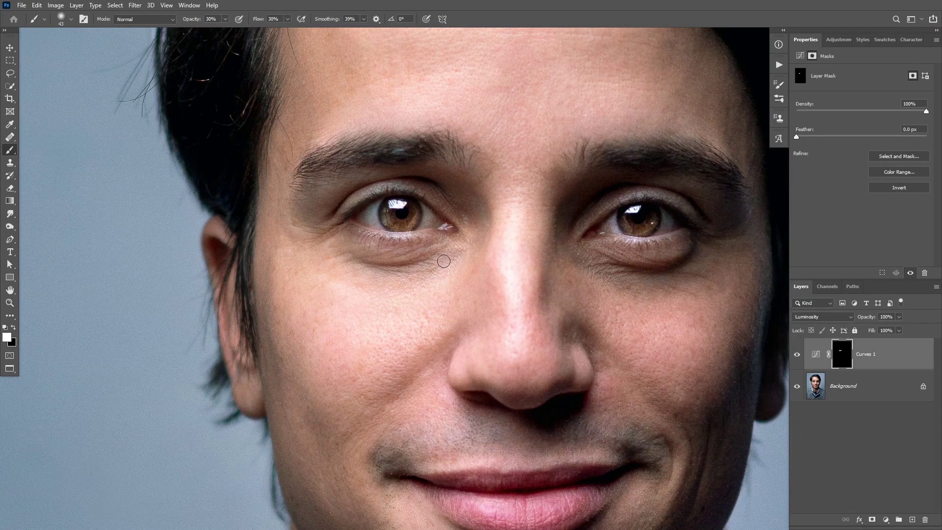
key(x)
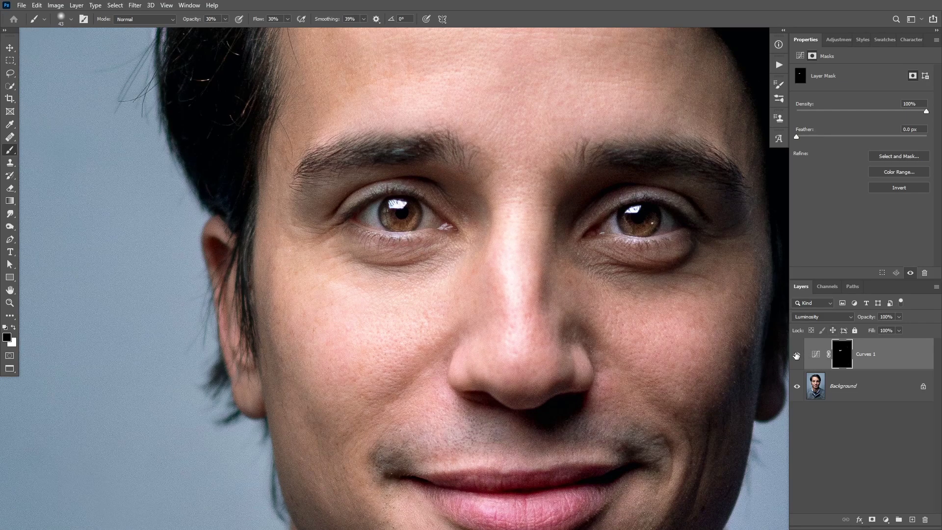
Show the Curves layer again, add a new empty layer above it, and switch to the Healing Brush tool.
click(797, 355)
drag(391, 272, 406, 273)
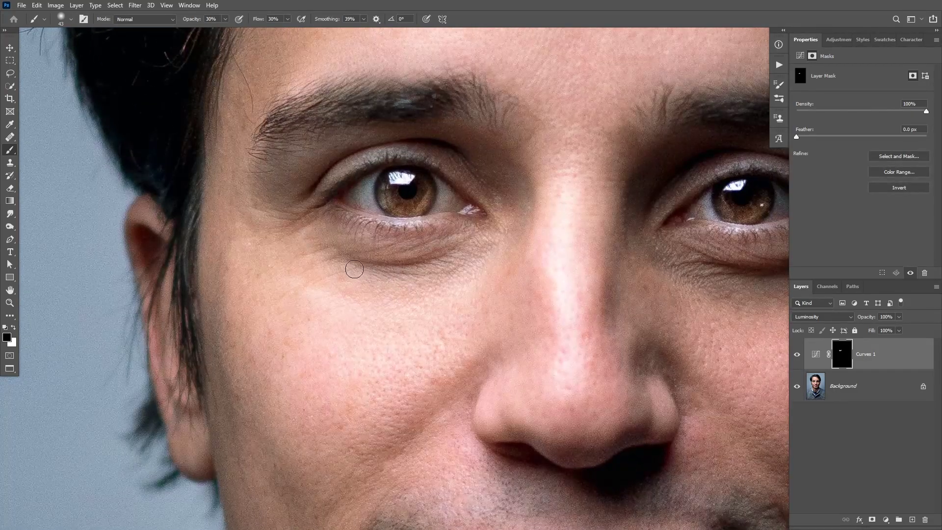
click(911, 519)
alt+click(473, 221)
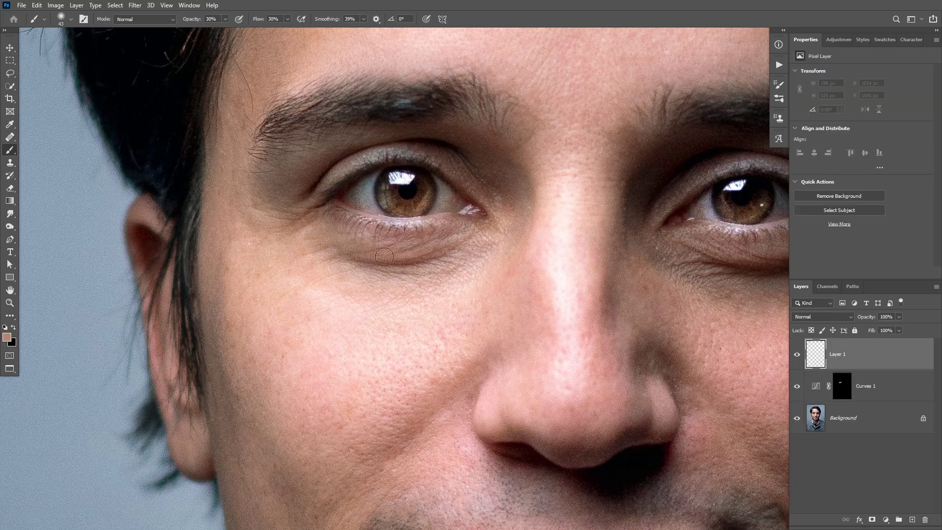
click(10, 137)
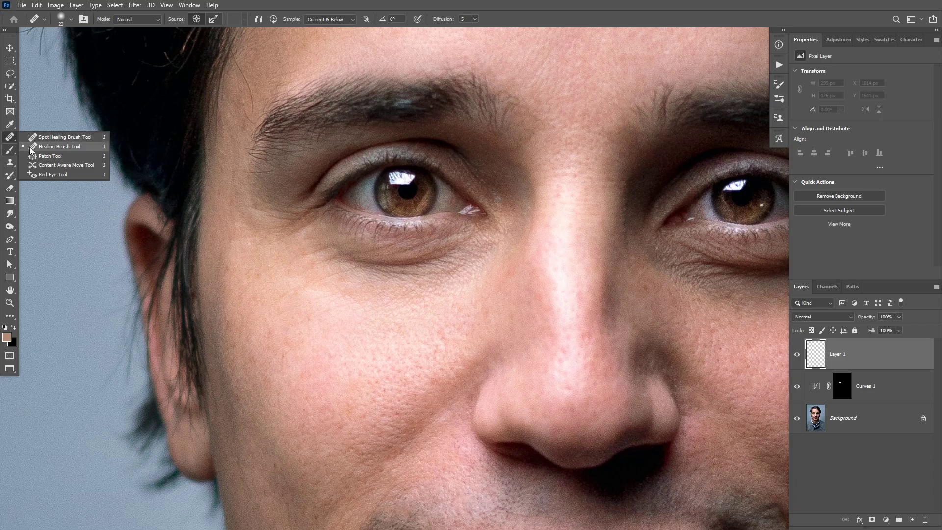
click(52, 148)
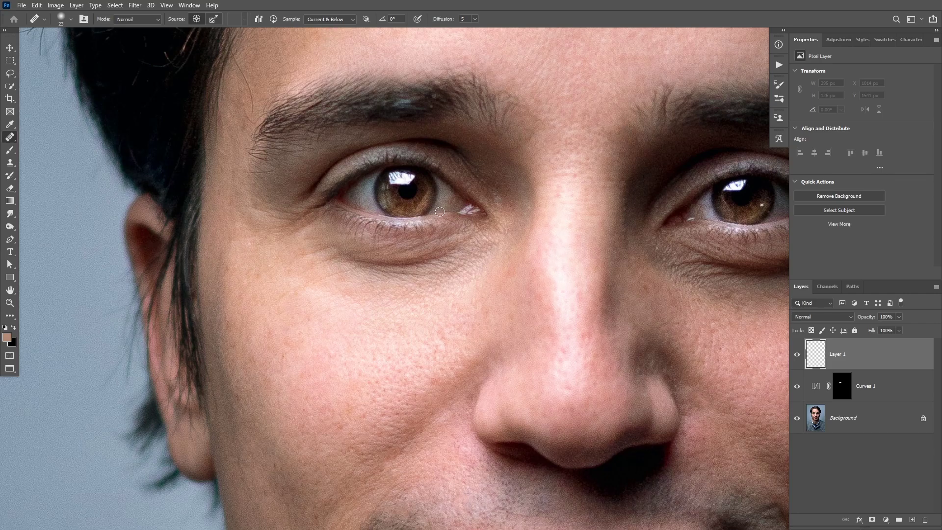
Shrink the Healing Brush and heal the fine lines on the upper cheek just below the eye bag.
alt+right_click(361, 276)
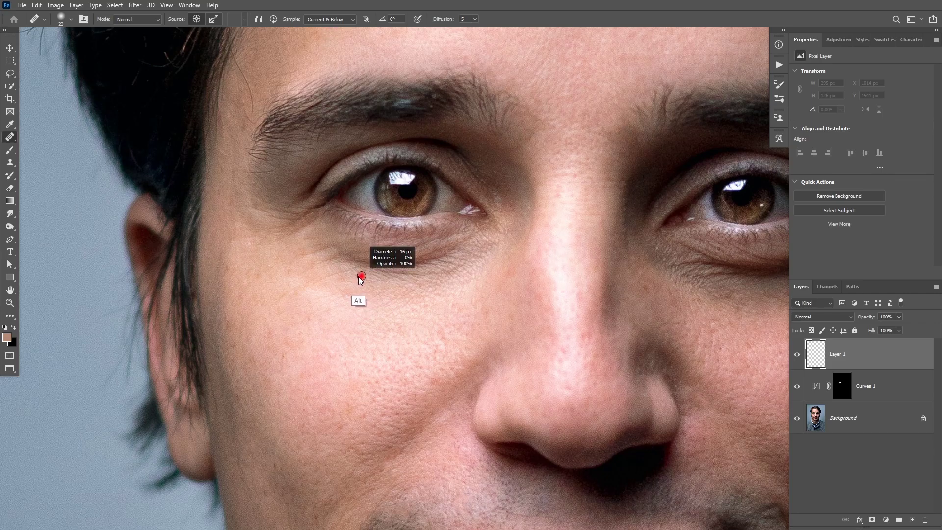
drag(358, 277, 358, 276)
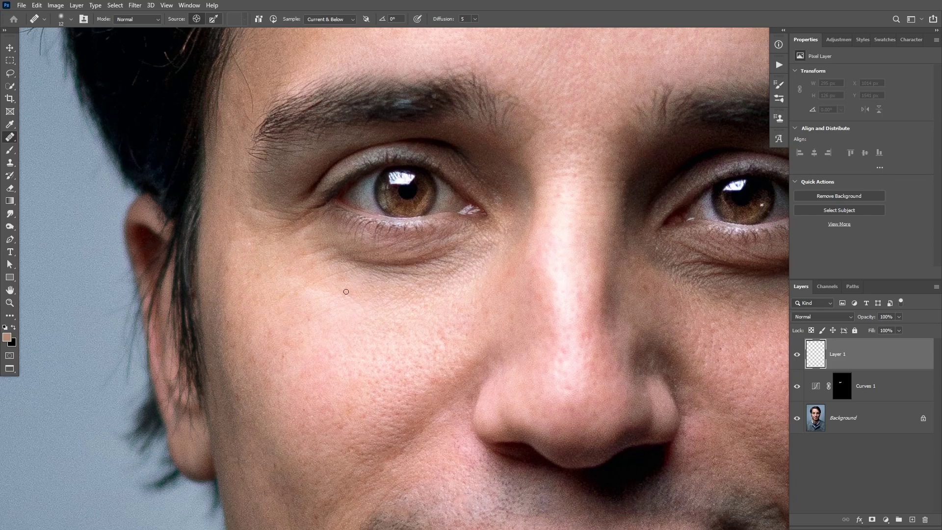
key(alt)
alt+click(354, 277)
drag(349, 271, 346, 271)
alt+click(351, 280)
mouse_move(333, 288)
mouse_down()
mouse_move(339, 276)
mouse_move(330, 278)
mouse_move(346, 272)
mouse_move(316, 282)
mouse_move(335, 262)
mouse_up()
alt+click(366, 292)
mouse_move(380, 282)
mouse_down()
mouse_move(373, 285)
mouse_move(394, 277)
mouse_move(385, 285)
mouse_up()
alt+click(396, 295)
alt+click(392, 290)
Heal the remaining creases at the outer corner of the under-eye area and toward its inner end near the nose.
alt+click(320, 263)
drag(319, 253, 308, 261)
alt+click(327, 251)
alt+click(353, 286)
drag(378, 295, 383, 291)
alt+click(451, 286)
drag(447, 278, 443, 282)
drag(433, 295, 436, 287)
click(432, 283)
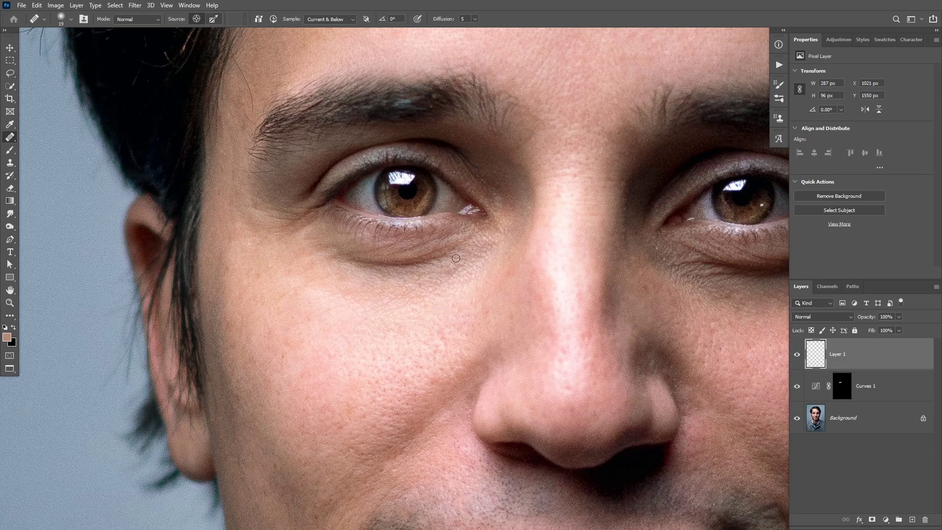
alt+click(314, 262)
drag(323, 252, 320, 251)
click(305, 240)
Toggle the healing layer's visibility off and on to compare the under-eye texture.
click(794, 356)
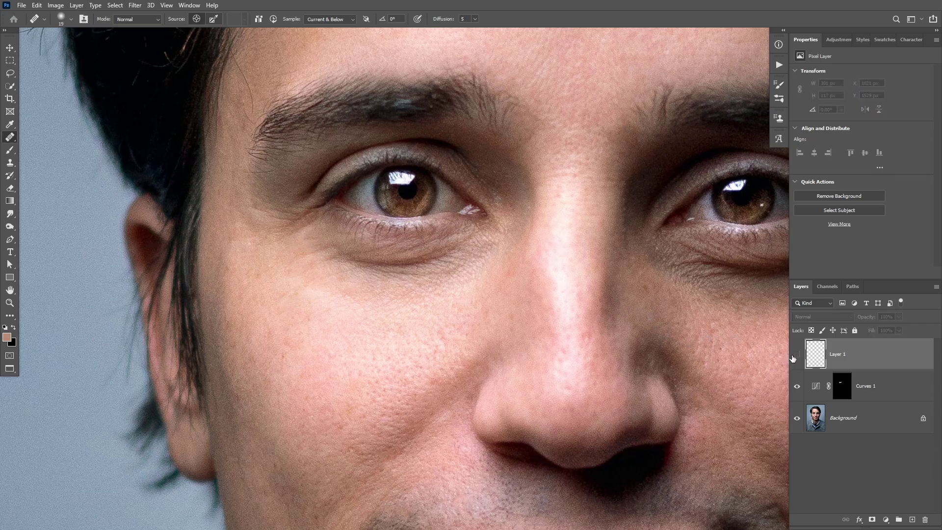
click(795, 355)
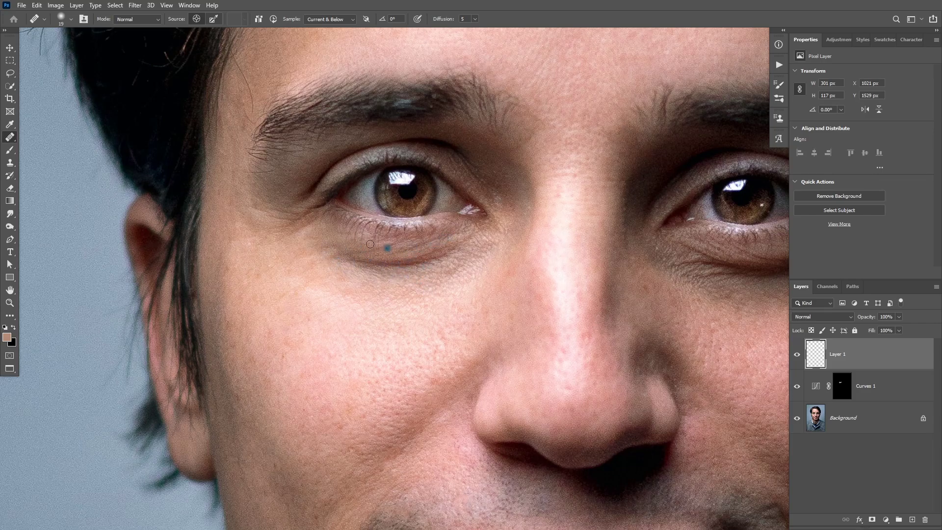
click(323, 270)
Stamp all visible layers into a new top layer and outline the eye bag with the Patch tool.
right_click(10, 138)
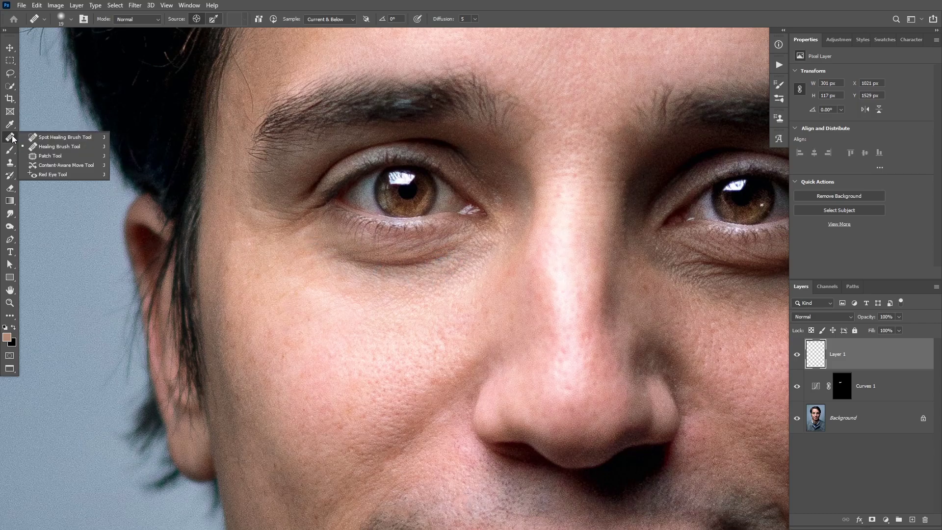
click(57, 155)
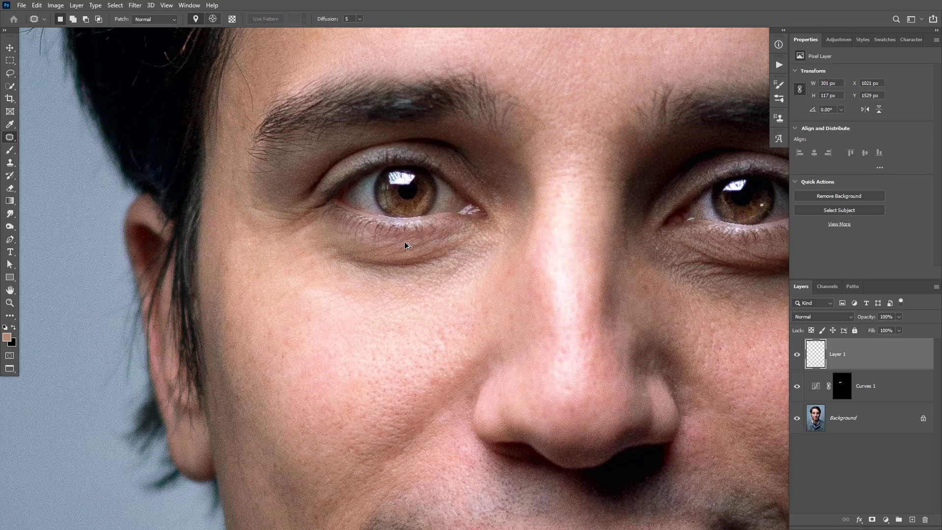
key(ctrl+shift+alt+e)
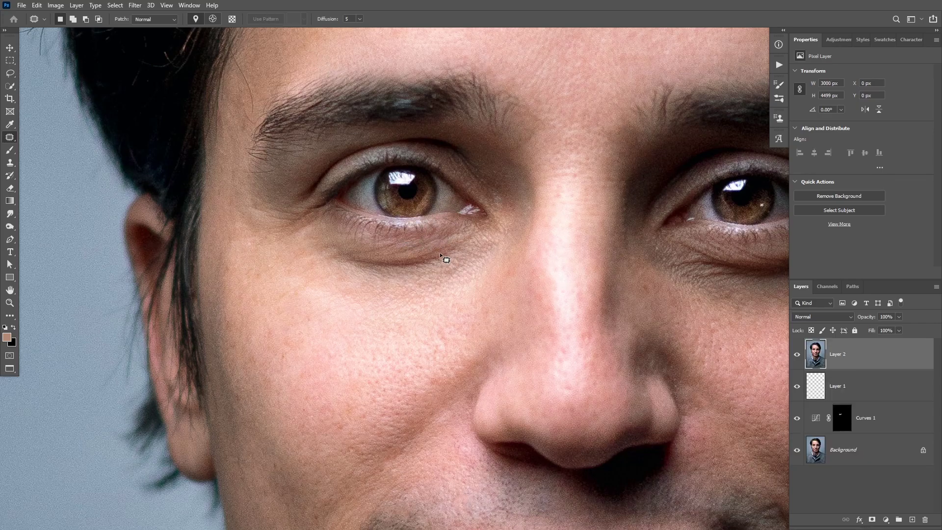
mouse_move(456, 240)
mouse_down()
mouse_move(396, 250)
mouse_move(332, 234)
mouse_move(332, 260)
mouse_up()
drag(456, 247, 456, 246)
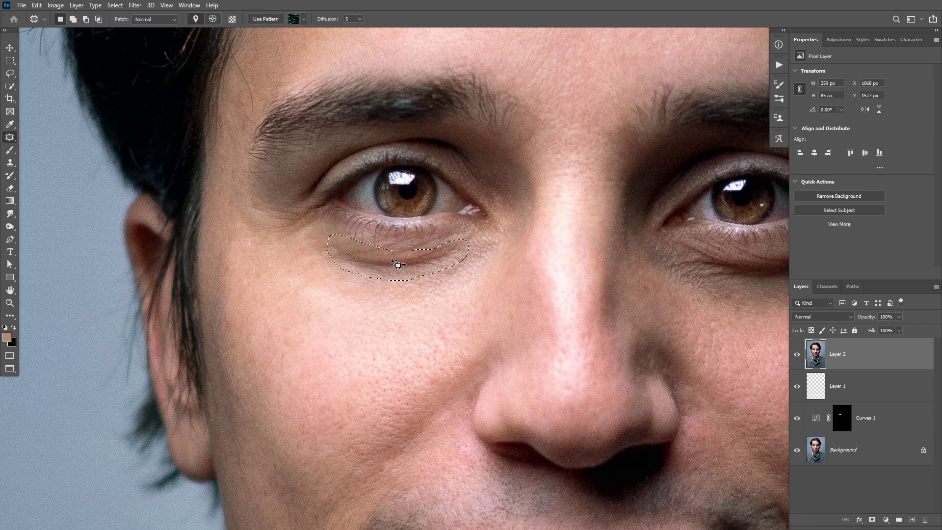
Soften the edges of the eye bag selection with a Gaussian Blur in Quick Mask mode, and return to the selection.
key(q)
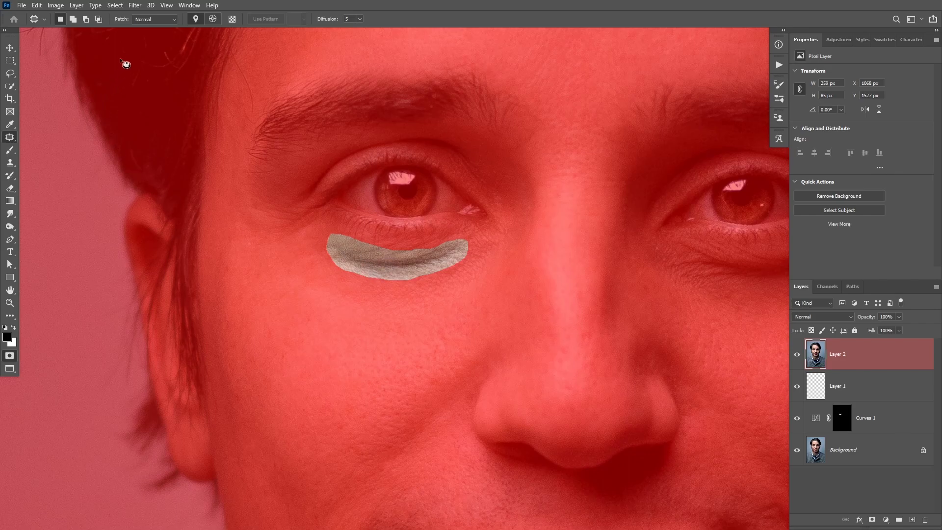
click(136, 6)
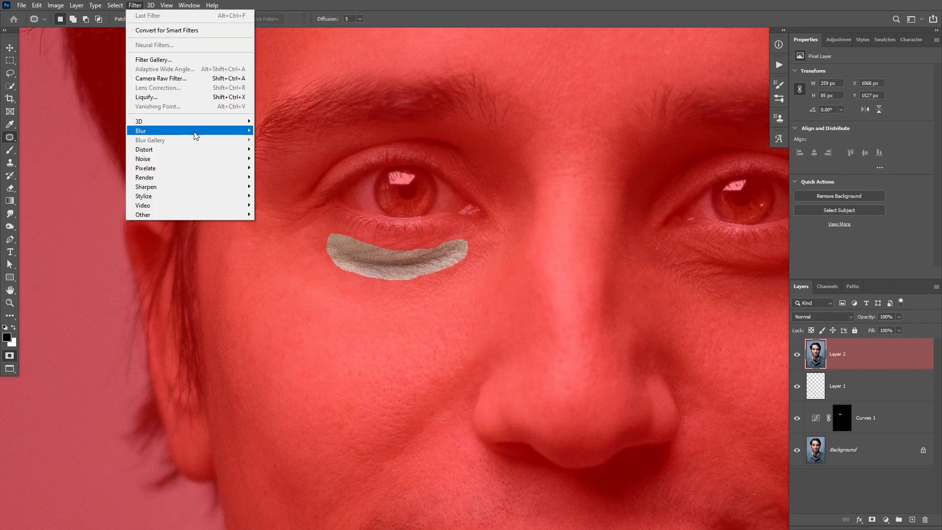
mouse_move(221, 131)
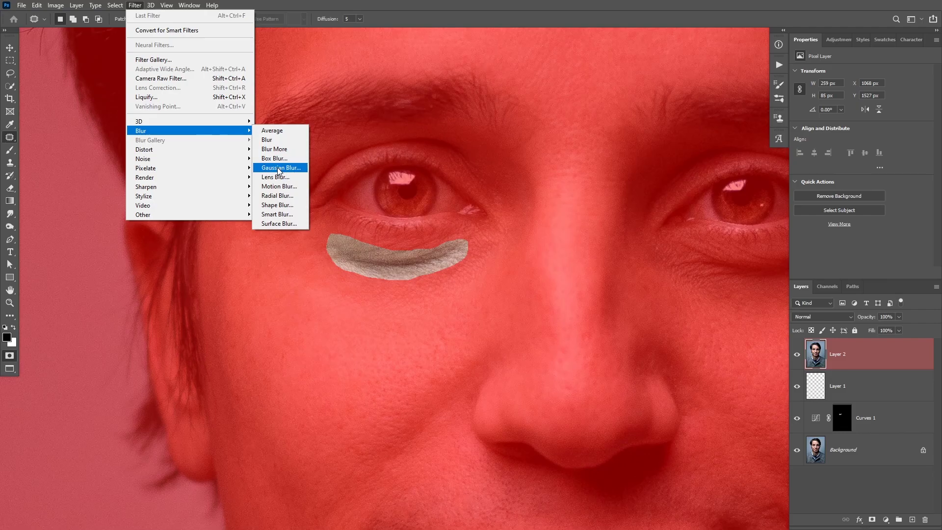
click(280, 167)
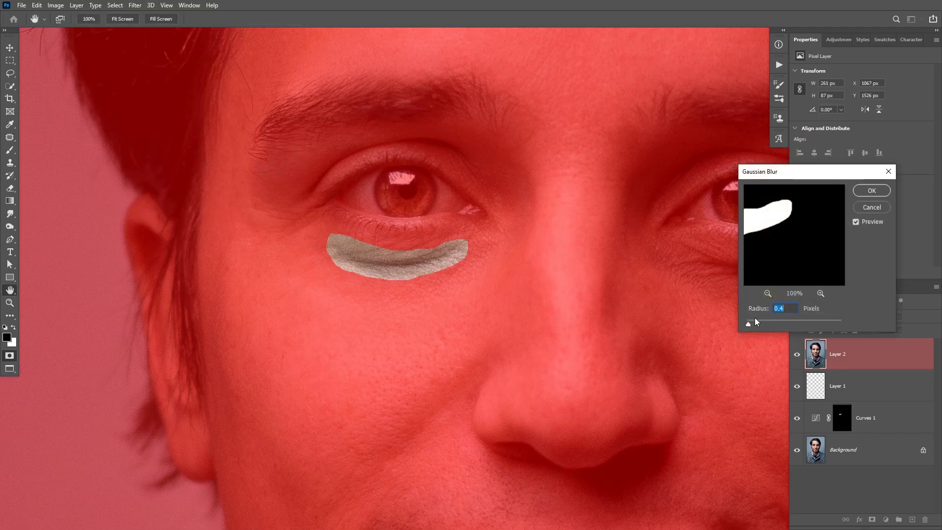
drag(746, 322, 759, 323)
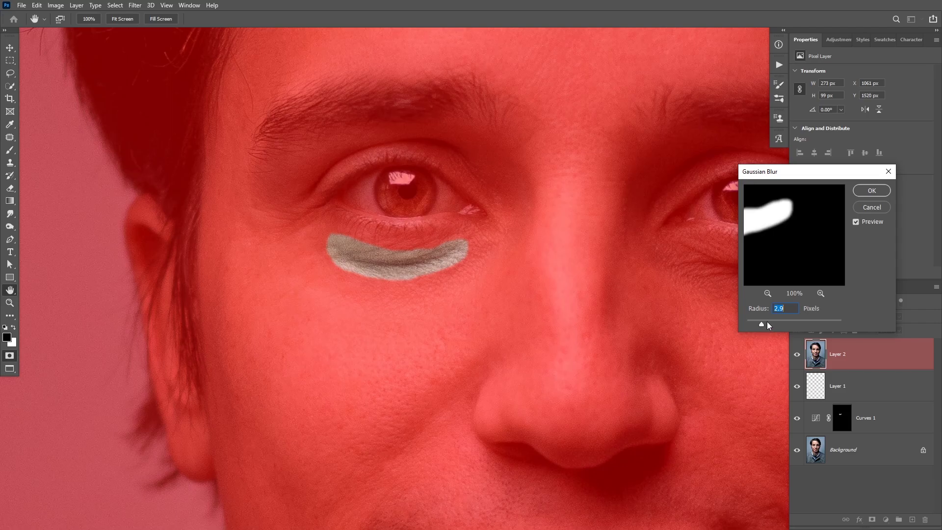
drag(761, 323, 772, 323)
click(872, 190)
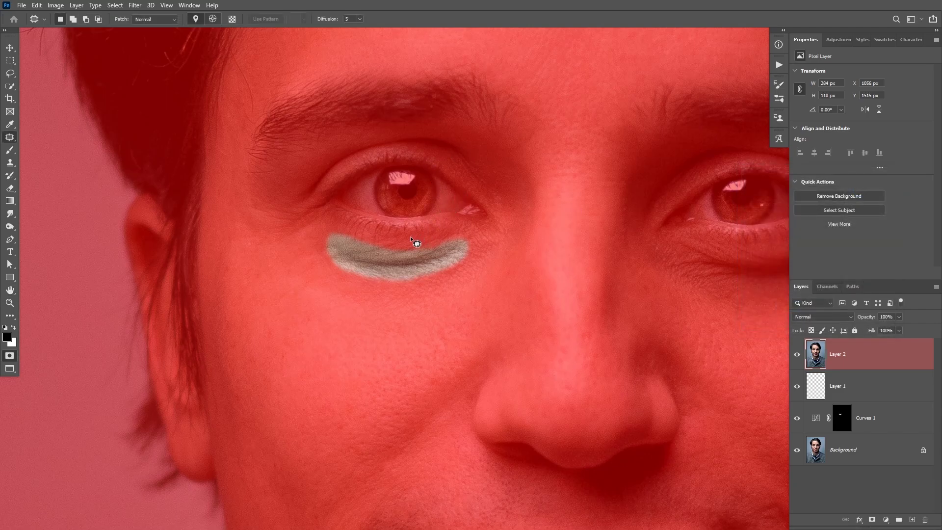
key(q)
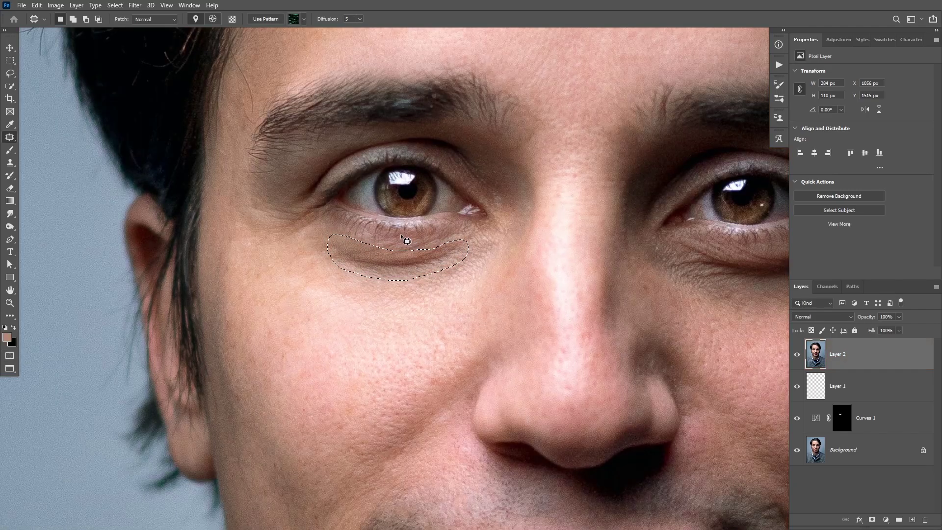
Try patching the selected eye bag with skin from just below it, and undo that patch.
drag(411, 261, 410, 268)
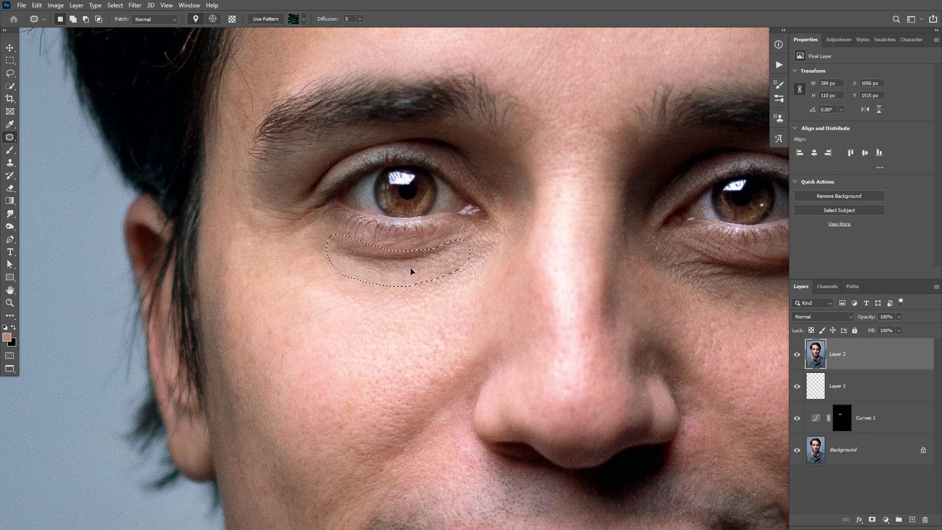
drag(410, 269, 412, 290)
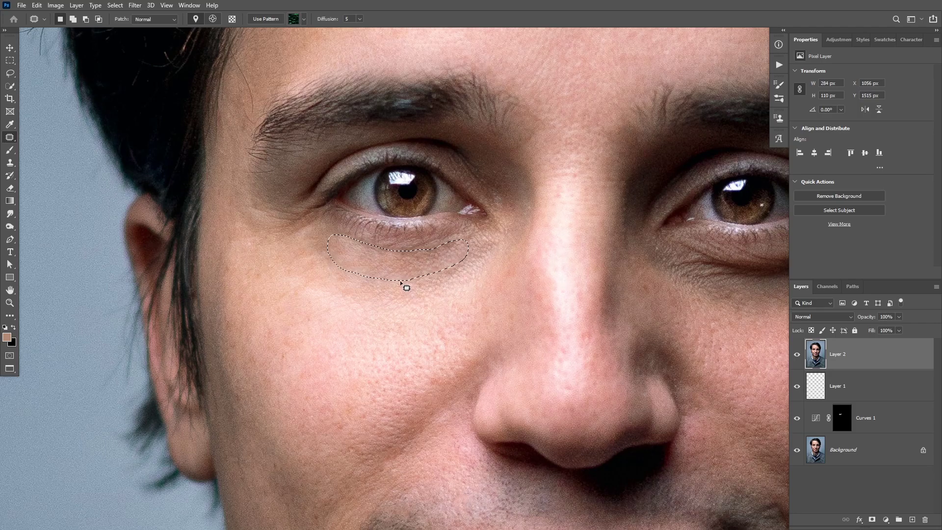
key(ctrl)
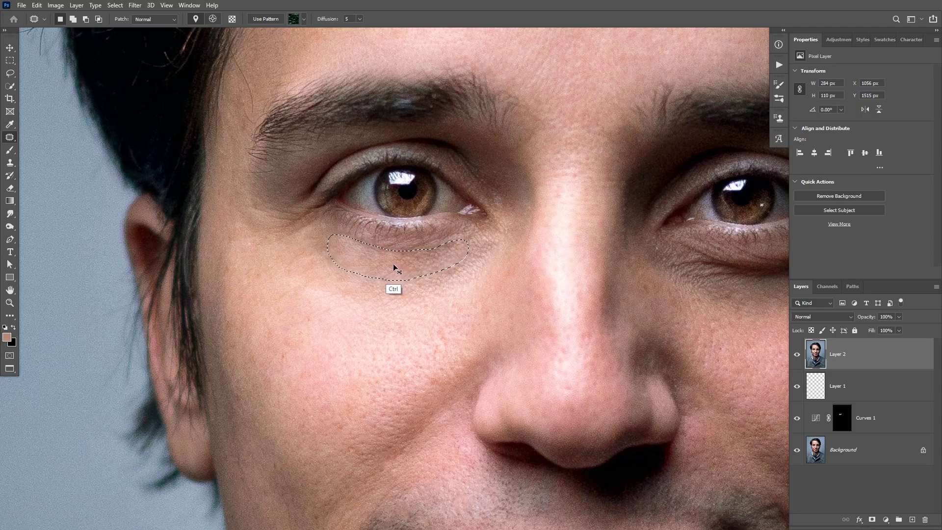
key(ctrl+d)
key(ctrl+z)
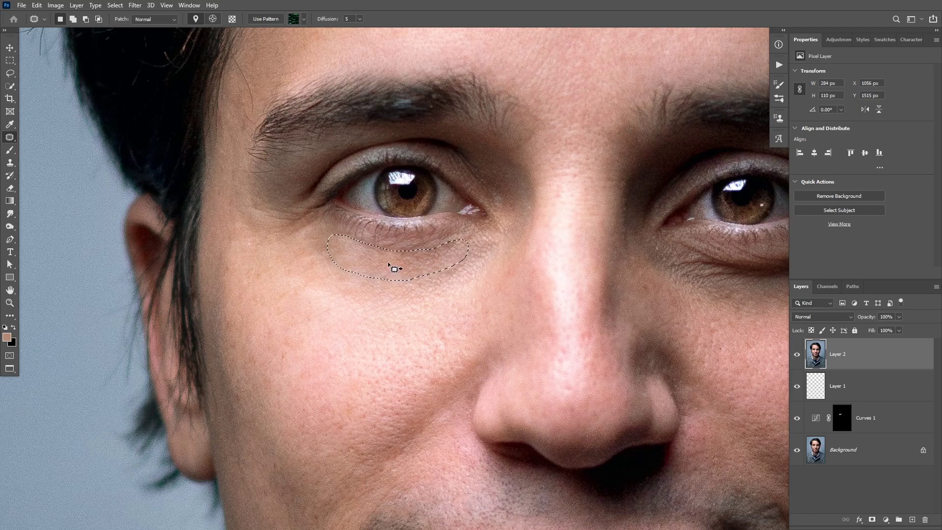
key(ctrl+z)
Patch the selected eye bag with smooth skin from the upper cheek below it and remove the selection.
drag(390, 276, 389, 297)
key(ctrl+d)
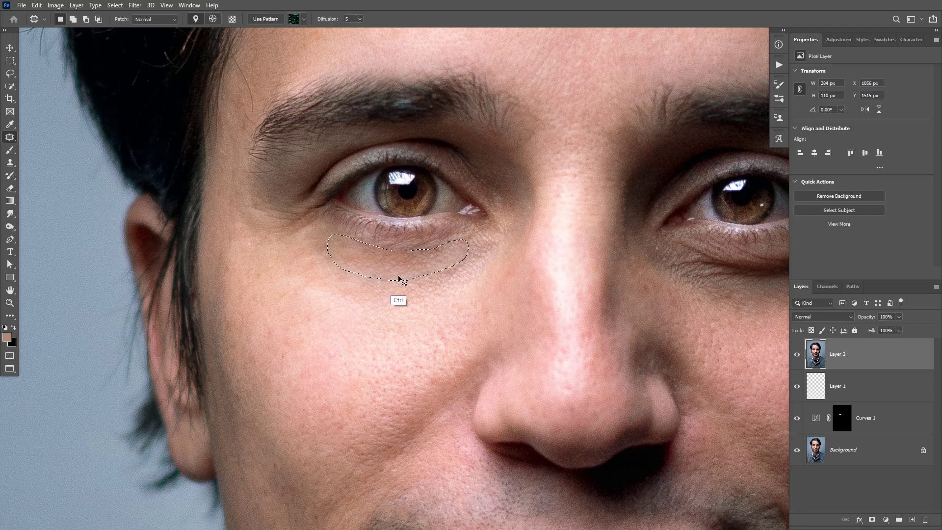
key(ctrl+z)
key(ctrl+d)
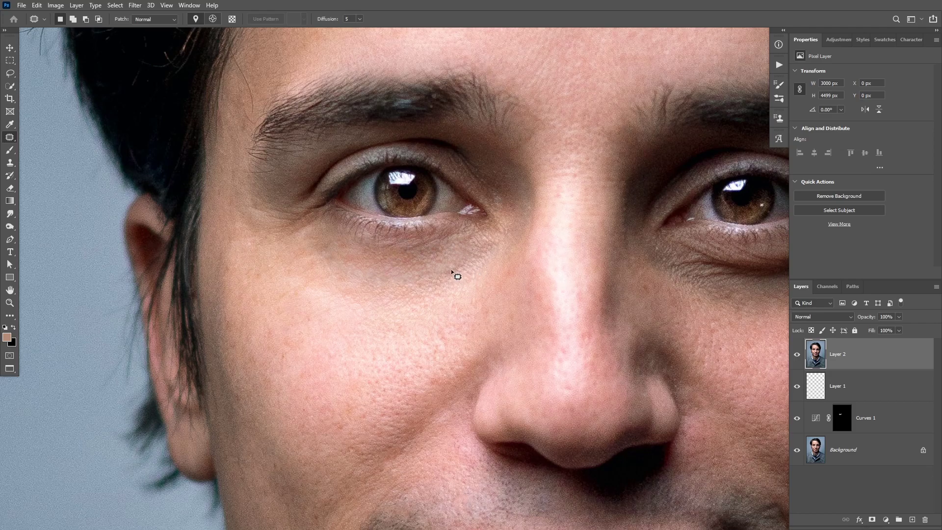
Reduce the patched layer's opacity to 50% and compare the result by toggling its visibility.
key(space)
drag(432, 255, 392, 248)
scroll(422, 260, up, 3)
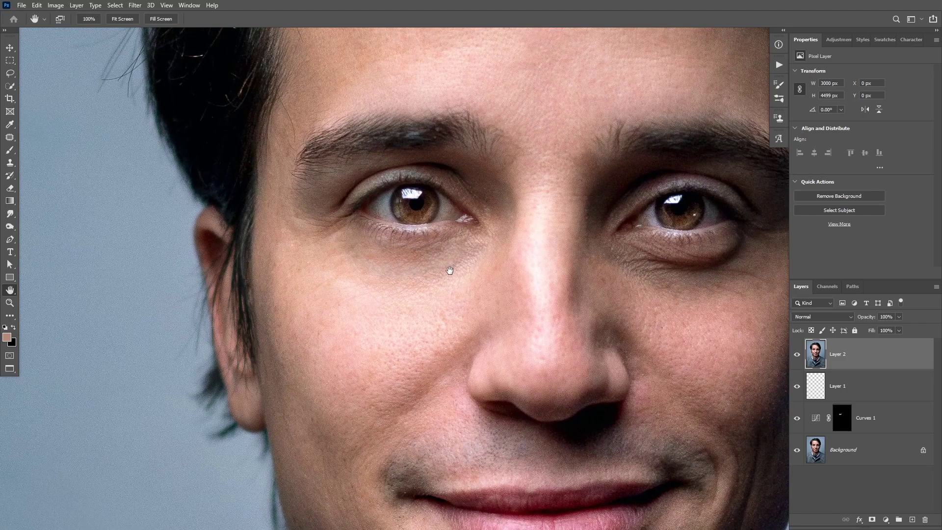
key(5)
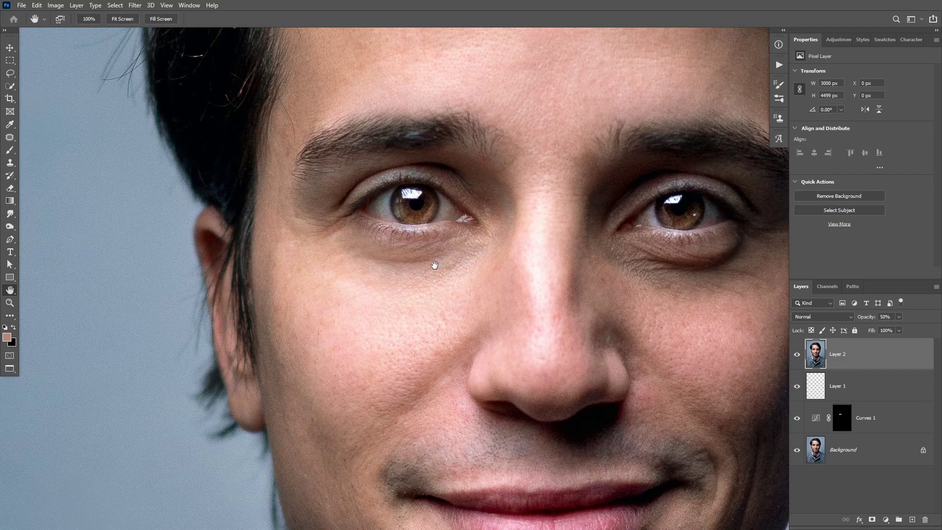
click(797, 354)
click(797, 354)
mouse_move(420, 263)
mouse_down()
mouse_move(401, 259)
mouse_move(413, 269)
mouse_up()
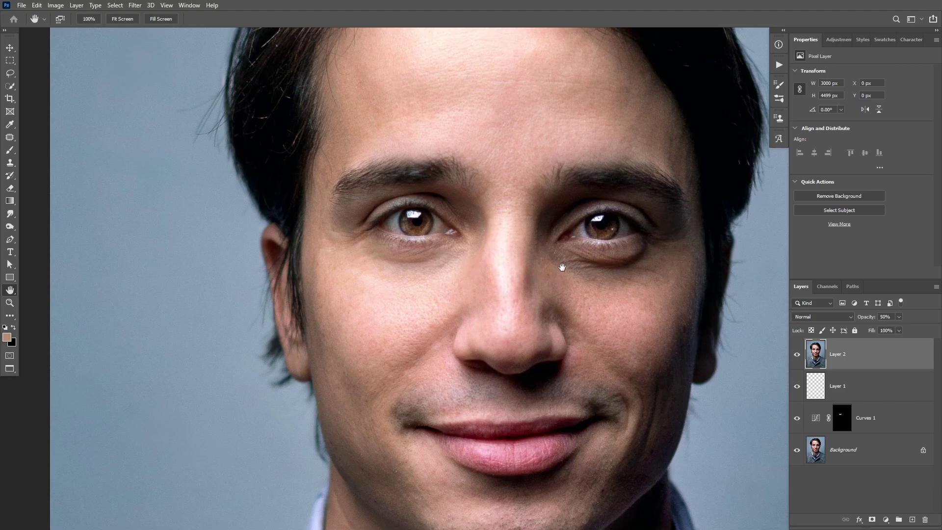
Add a new empty layer on top and set its blend mode to Color.
click(907, 520)
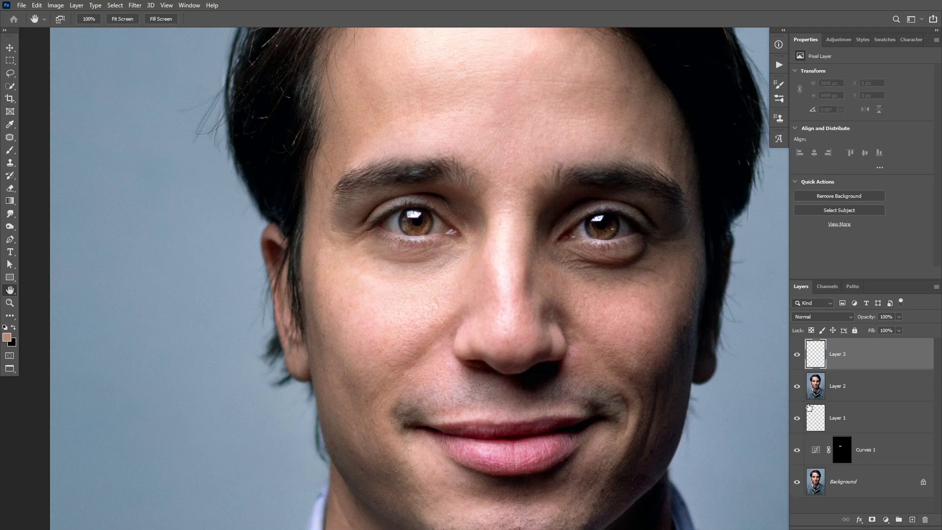
click(819, 317)
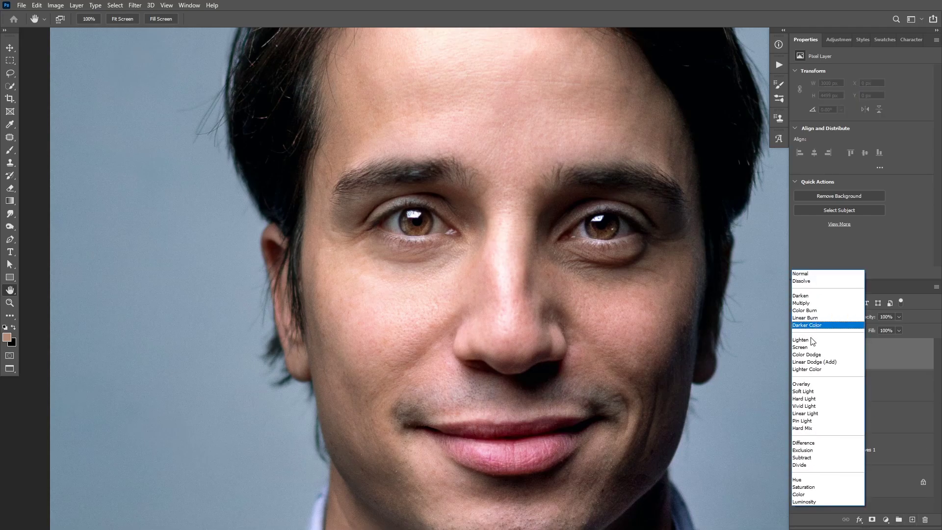
click(802, 495)
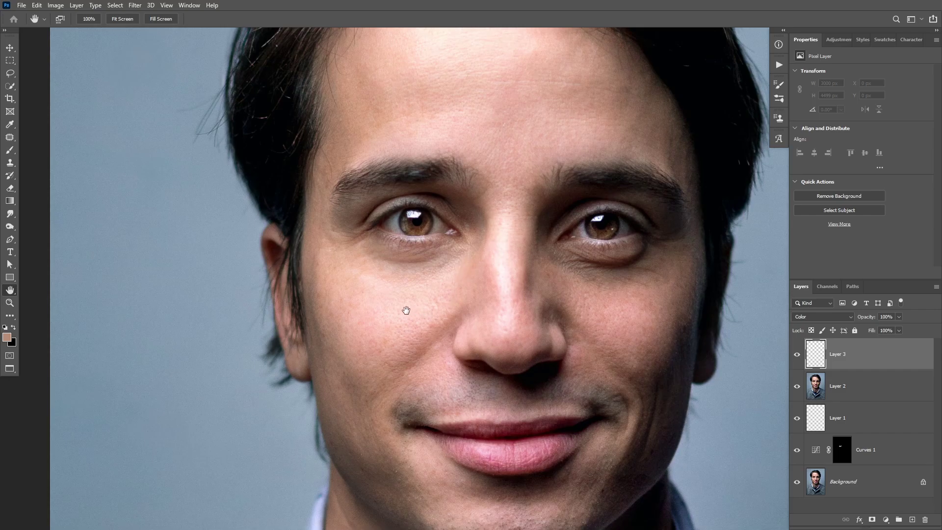
Sample a skin tone from the lower cheek with the Brush tool, enlarge the brush, and paint over the reddish cheek.
key(b)
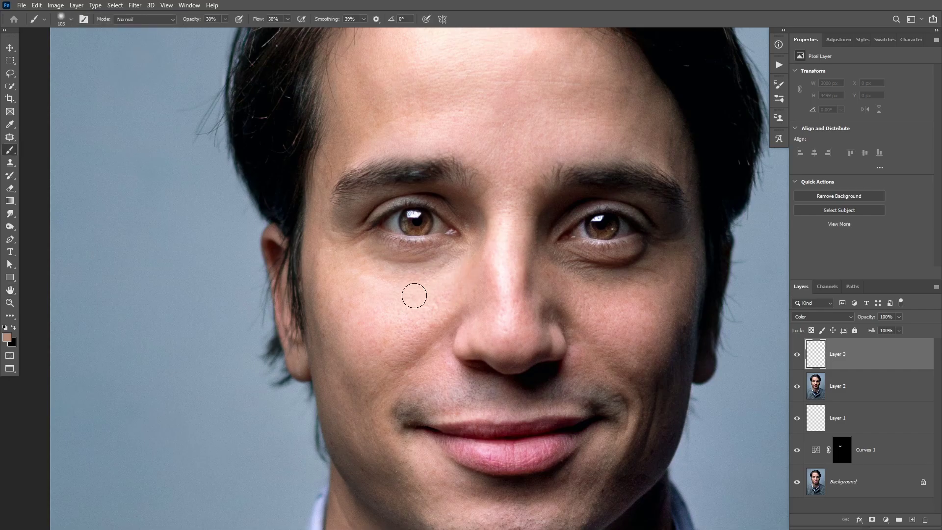
alt+click(373, 381)
drag(396, 343, 400, 343)
key(alt)
alt+click(373, 373)
alt+right_click(378, 347)
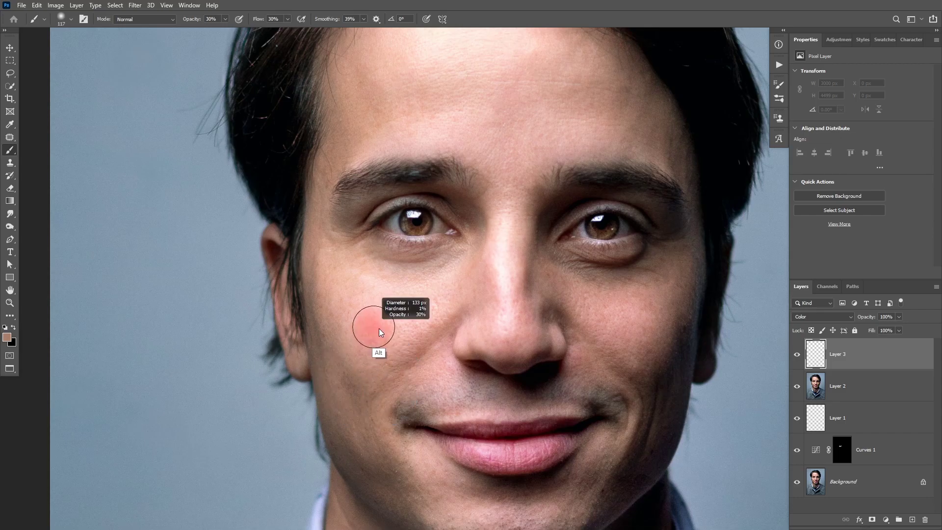
mouse_move(368, 343)
mouse_down()
mouse_move(345, 312)
mouse_move(337, 318)
mouse_move(336, 305)
mouse_move(390, 336)
mouse_move(392, 355)
mouse_move(427, 346)
mouse_move(407, 340)
mouse_move(395, 353)
mouse_move(418, 342)
mouse_move(406, 355)
mouse_move(428, 328)
mouse_move(391, 372)
mouse_move(396, 355)
mouse_move(388, 339)
mouse_move(374, 357)
mouse_move(359, 308)
mouse_move(378, 335)
mouse_move(359, 362)
mouse_move(355, 309)
mouse_move(351, 325)
mouse_move(385, 331)
mouse_move(375, 350)
mouse_move(395, 307)
mouse_up()
Set the Eyedropper sample size to 11 by 11 Average, resample the lower cheek's skin tone, and return to the Brush tool.
key(i)
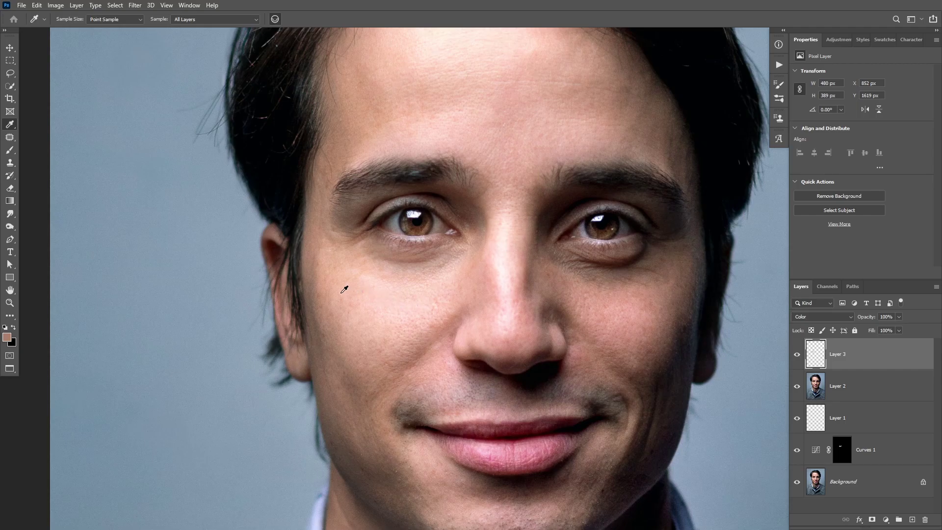
click(117, 21)
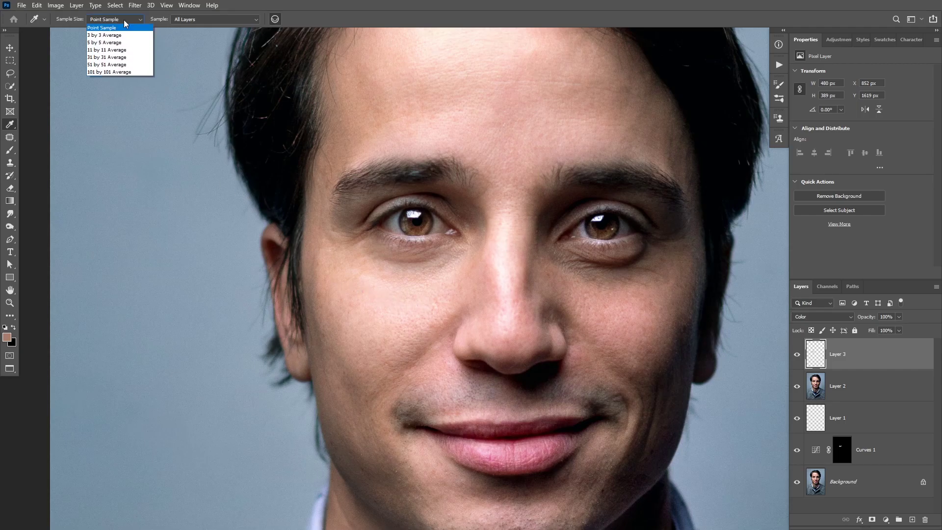
click(119, 50)
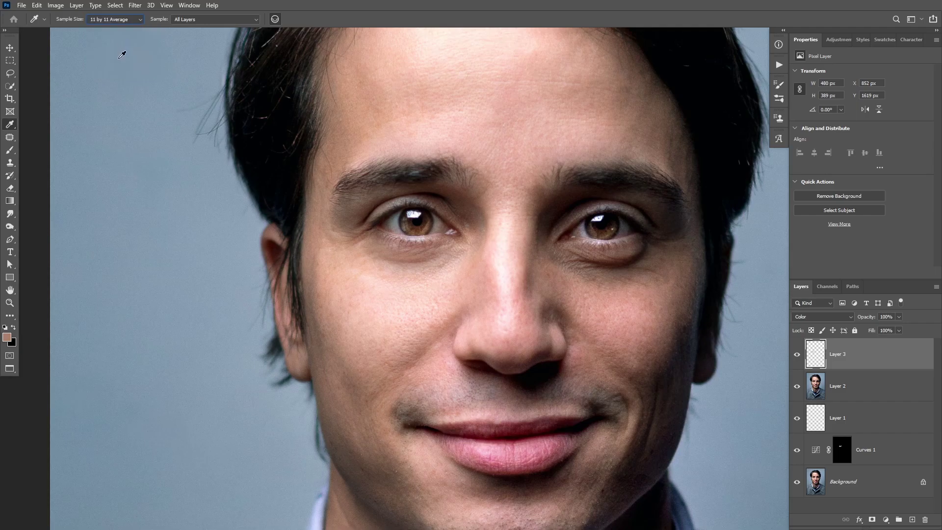
alt+click(381, 374)
key(b)
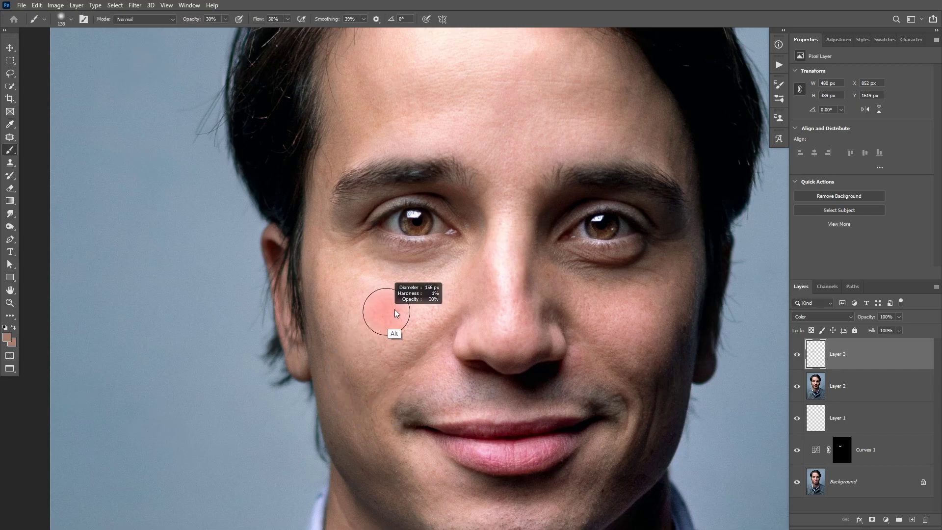
Resize the brush and paint the sampled skin tone over the cheek, beside the nose, and above the mouth corner.
mouse_move(373, 327)
mouse_down()
mouse_move(359, 361)
mouse_move(375, 346)
mouse_move(340, 315)
mouse_move(342, 295)
mouse_move(405, 350)
mouse_move(448, 348)
mouse_move(456, 386)
mouse_up()
mouse_move(463, 322)
mouse_down()
mouse_move(437, 334)
mouse_move(435, 320)
mouse_move(474, 275)
mouse_move(481, 308)
mouse_move(489, 277)
mouse_move(490, 310)
mouse_move(472, 342)
mouse_move(453, 292)
mouse_move(493, 336)
mouse_move(503, 264)
mouse_move(492, 275)
mouse_move(491, 242)
mouse_move(486, 267)
mouse_move(503, 289)
mouse_move(506, 280)
mouse_move(511, 313)
mouse_move(519, 299)
mouse_move(518, 341)
mouse_move(493, 309)
mouse_move(481, 263)
mouse_move(450, 290)
mouse_move(459, 267)
mouse_move(406, 298)
mouse_move(328, 313)
mouse_move(320, 246)
mouse_move(322, 296)
mouse_move(341, 304)
mouse_move(369, 288)
mouse_move(361, 325)
mouse_move(383, 310)
mouse_move(377, 368)
mouse_up()
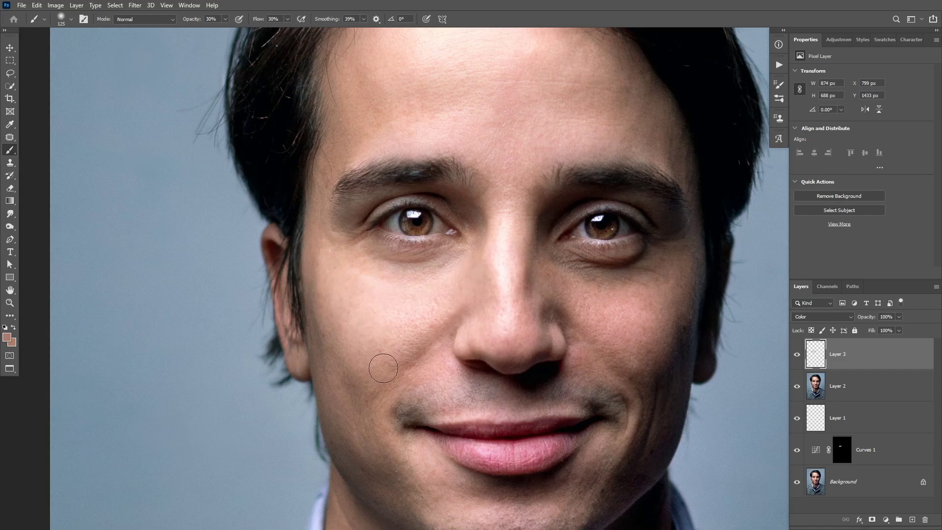
alt+right_click(429, 330)
drag(437, 335, 433, 332)
mouse_move(459, 388)
mouse_down()
mouse_move(435, 384)
mouse_move(413, 405)
mouse_move(429, 363)
mouse_move(410, 392)
mouse_move(423, 405)
mouse_move(463, 404)
mouse_move(441, 408)
mouse_move(435, 354)
mouse_move(447, 325)
mouse_move(403, 353)
mouse_up()
Paint the skin tone along the nose and under the outer eye, and compare by toggling the Color layer.
key(9)
mouse_move(494, 338)
mouse_down()
mouse_move(518, 331)
mouse_move(513, 267)
mouse_move(492, 263)
mouse_move(493, 235)
mouse_up()
drag(378, 269, 363, 262)
click(797, 355)
click(797, 355)
Sample a forehead skin tone, resize the brush, and even out the colour across the forehead and down to the nose bridge.
alt+click(441, 98)
drag(442, 96, 435, 98)
alt+click(378, 94)
mouse_move(389, 138)
mouse_down()
mouse_move(466, 118)
mouse_move(453, 87)
mouse_up()
alt+right_click(456, 113)
mouse_move(501, 179)
mouse_down()
mouse_move(488, 235)
mouse_move(554, 136)
mouse_move(530, 160)
mouse_move(488, 145)
mouse_up()
Adjust the brush size under the eye, set the brush opacity to 40%, and toggle the Color layer to compare.
alt+right_click(439, 249)
alt+right_click(435, 249)
key(4)
click(796, 354)
click(796, 355)
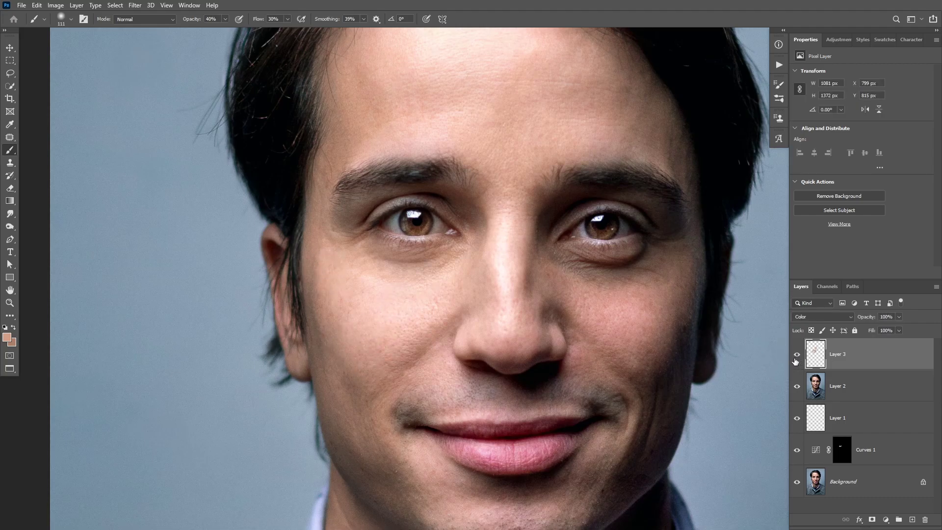
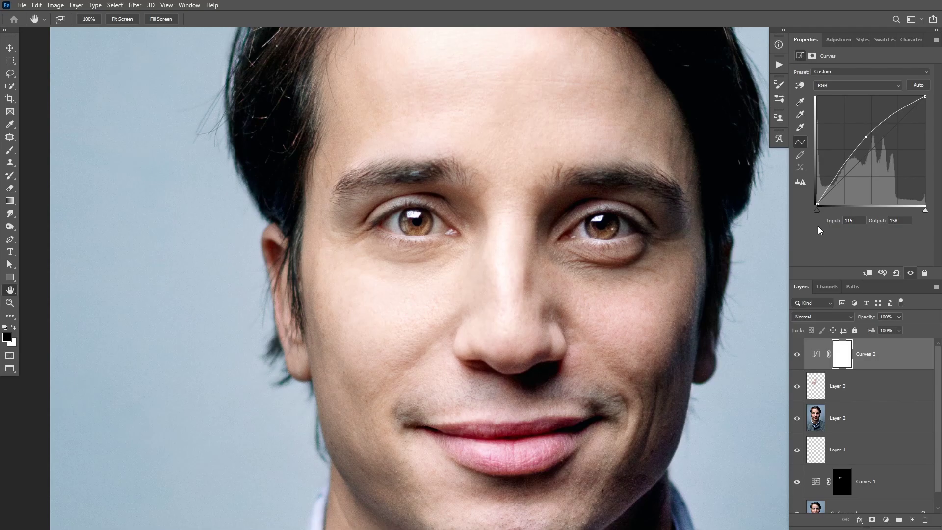
Invert the brightening Curves 2 mask to black and ready a small brush with white as the foreground colour.
key(ctrl+i)
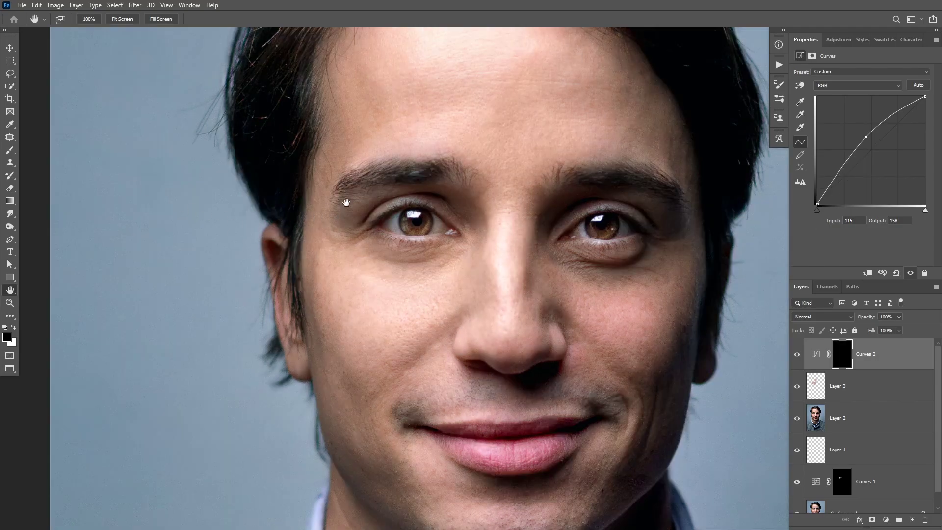
key(b)
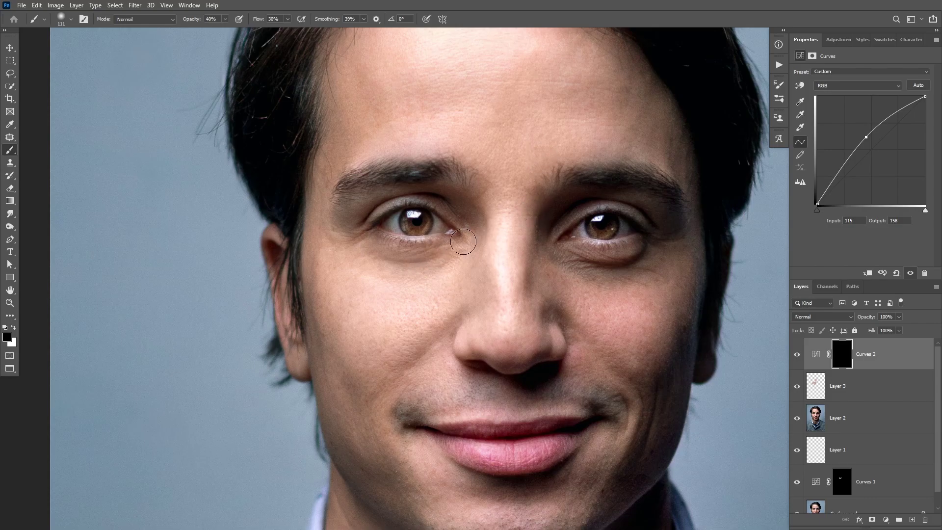
mouse_move(442, 241)
mouse_down()
mouse_move(419, 242)
mouse_move(448, 274)
mouse_move(435, 252)
mouse_move(447, 265)
mouse_up()
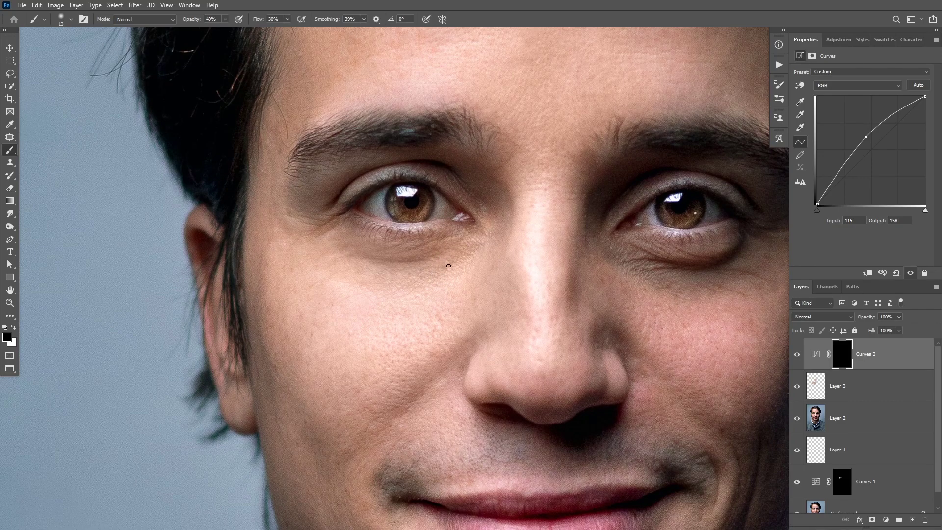
key(x)
Set the blend mode of the Curves 2 layer to Luminosity.
click(807, 317)
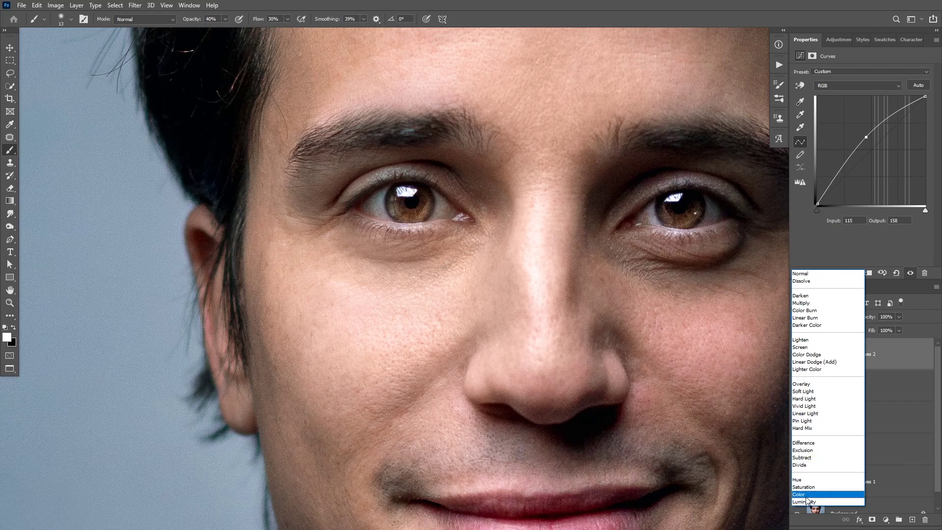
click(806, 495)
click(828, 319)
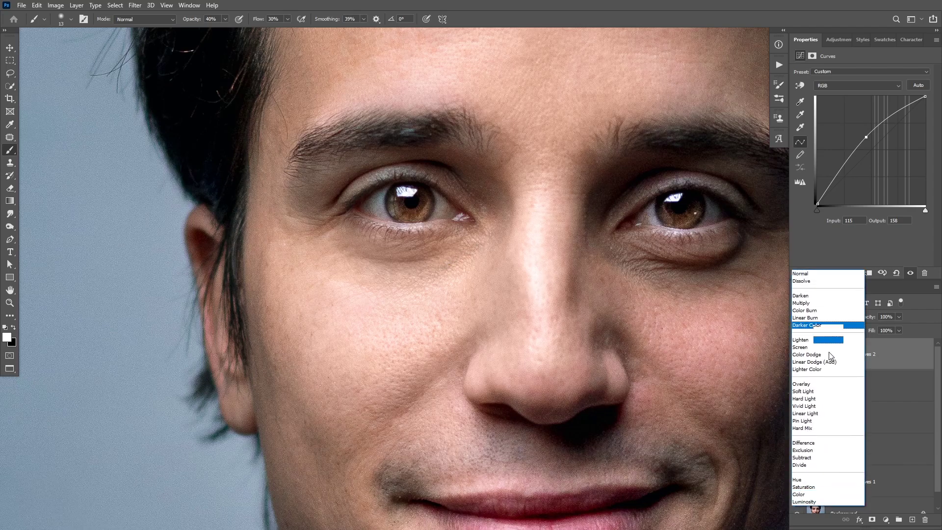
click(809, 502)
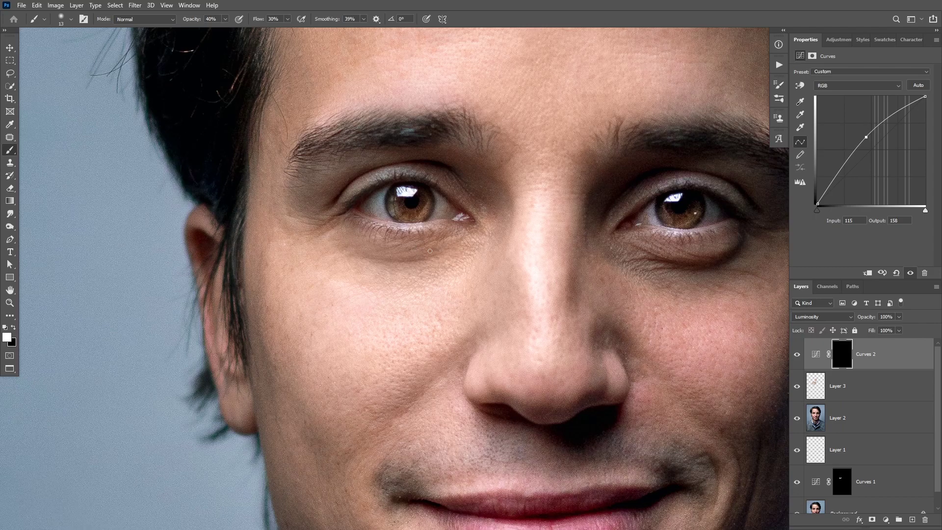
Paint white on the Curves 2 mask over the dark crease under the eye, lower brush opacity to 20%, and toggle the layer to compare.
drag(435, 254, 438, 252)
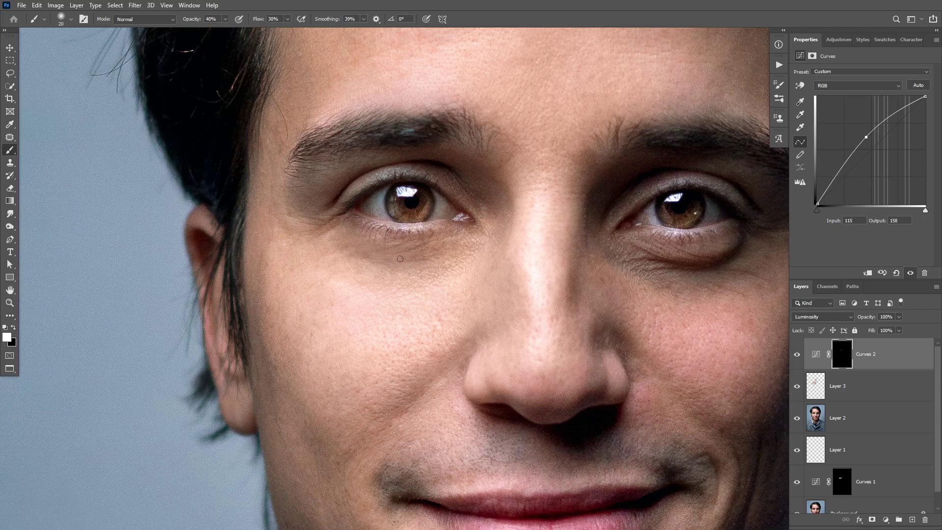
drag(432, 249, 441, 250)
key(2)
drag(378, 282, 367, 282)
click(797, 354)
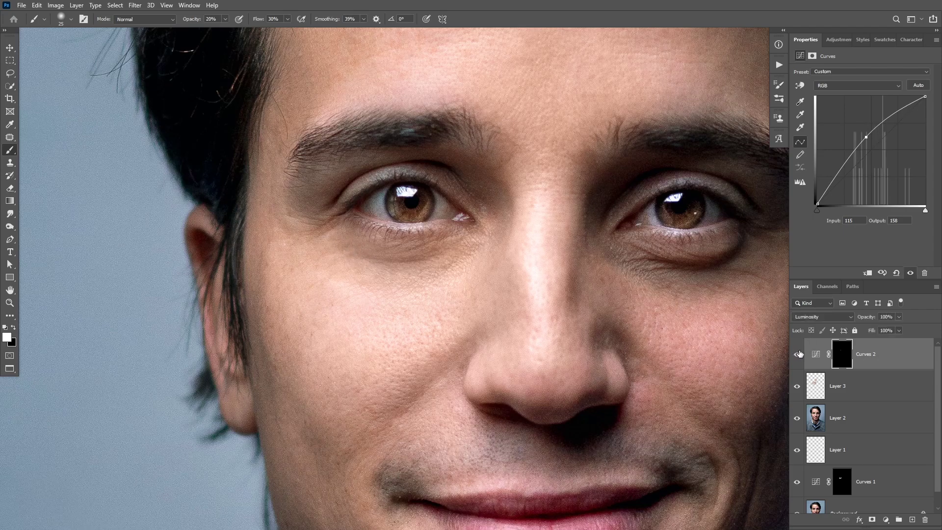
click(796, 354)
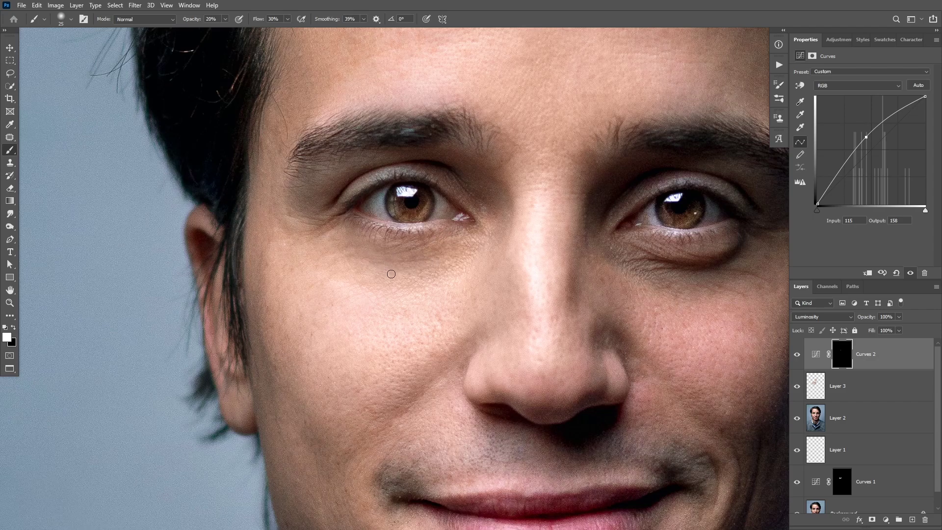
Brighten the remaining shadow beneath the middle of the eye on the Curves 2 mask, toggling the layer to check.
drag(392, 259, 386, 259)
click(797, 354)
click(796, 354)
click(796, 354)
click(797, 354)
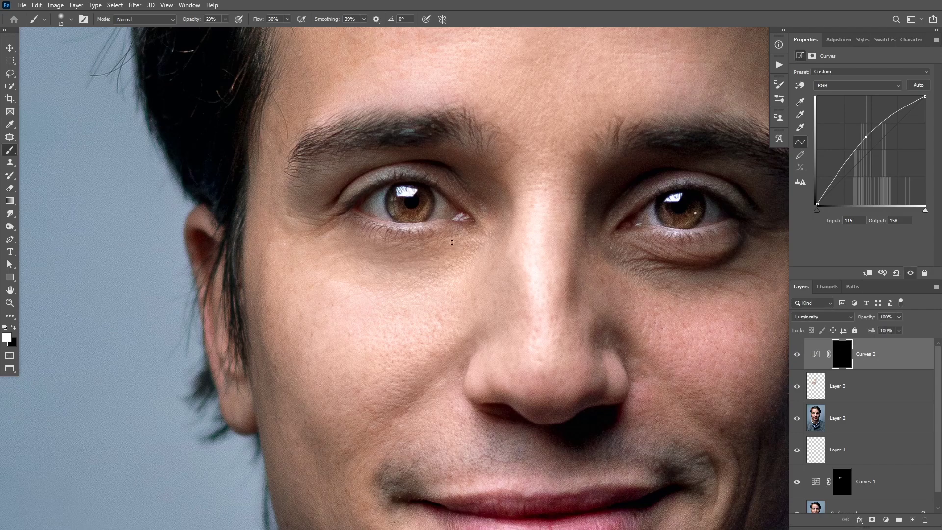
Compare the under-eye area with Curves 2 hidden and shown, and examine the blend close up and across the full portrait.
key(h)
drag(446, 246, 449, 245)
click(796, 355)
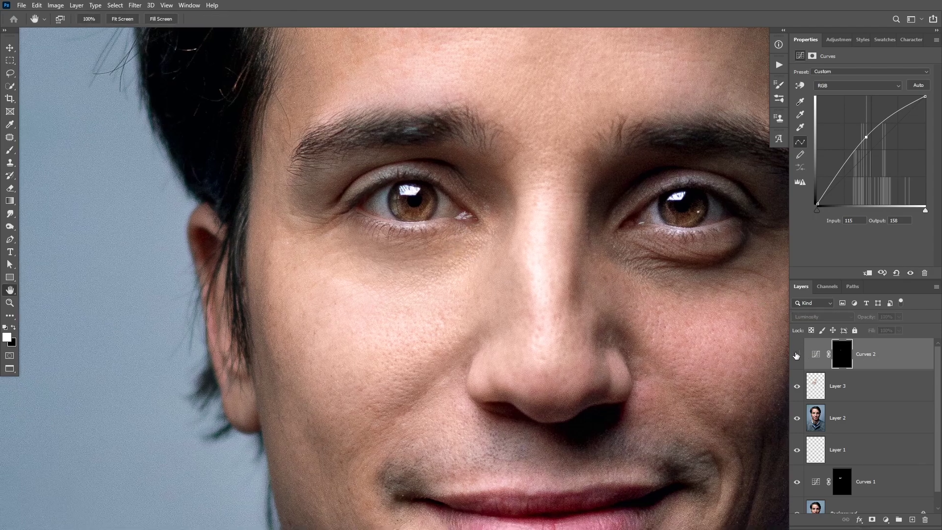
click(796, 354)
click(796, 354)
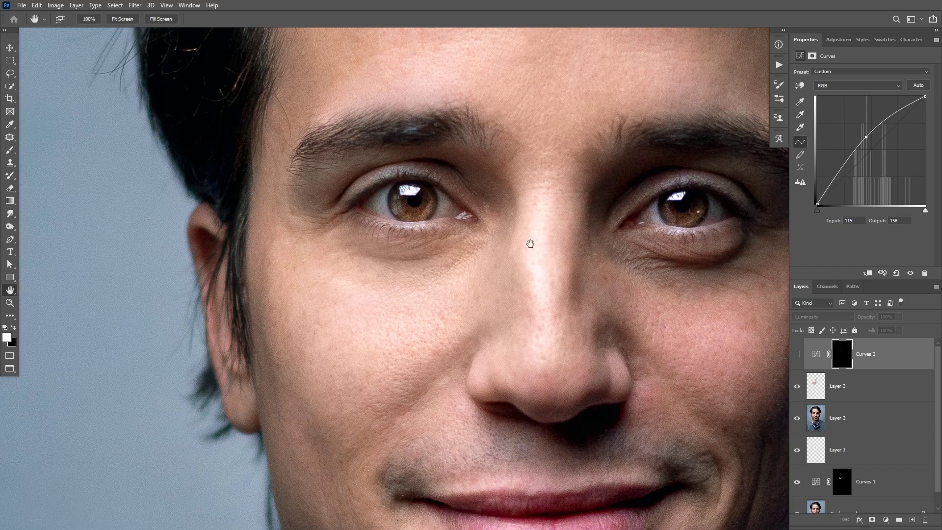
click(796, 354)
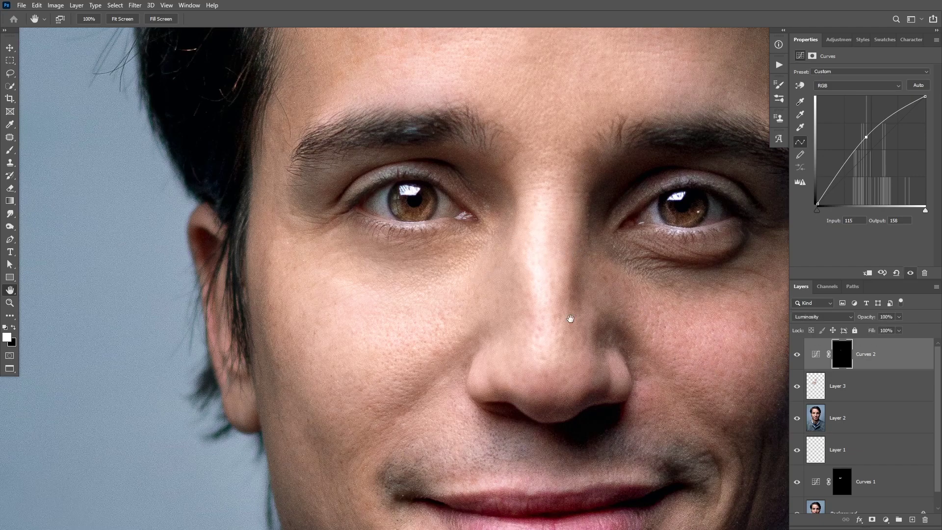
drag(391, 256, 345, 253)
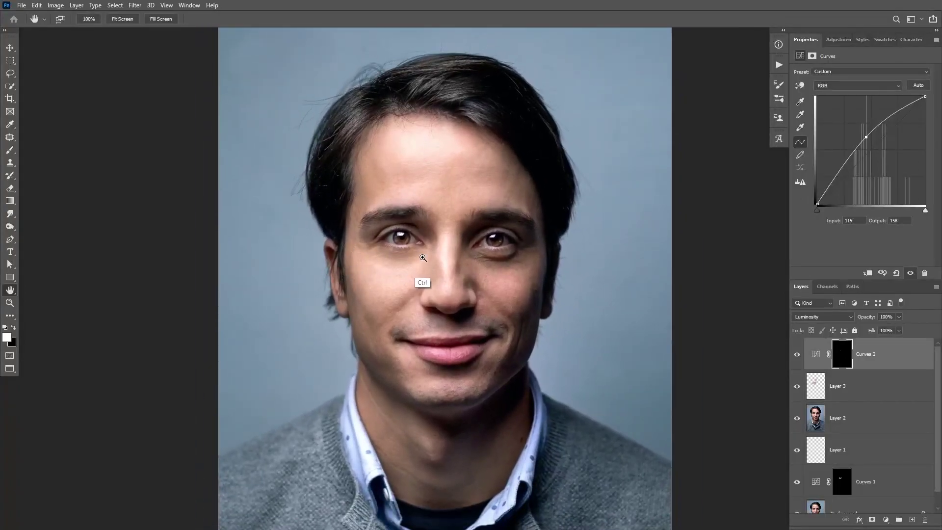
drag(422, 258, 428, 239)
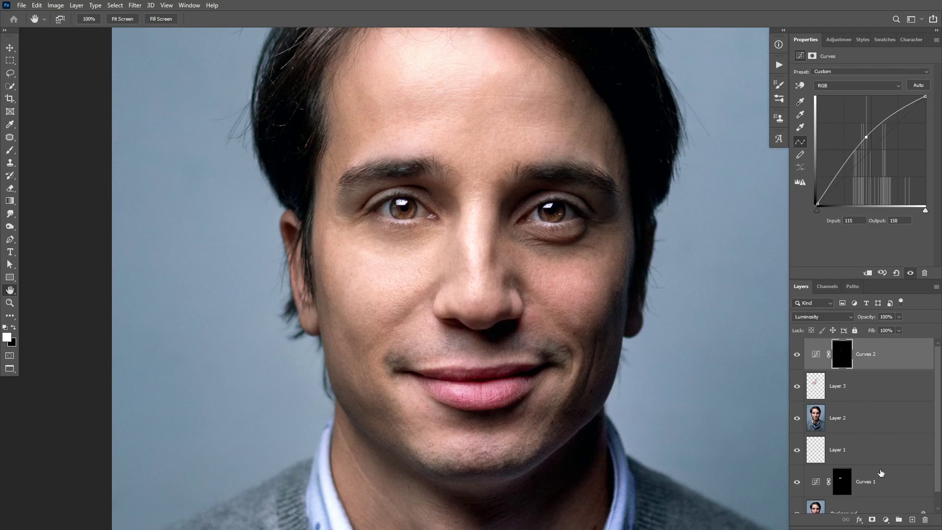
Add a new Curves adjustment layer, darken the midtones with a point at input 149, output 106, and invert its mask to black.
click(884, 519)
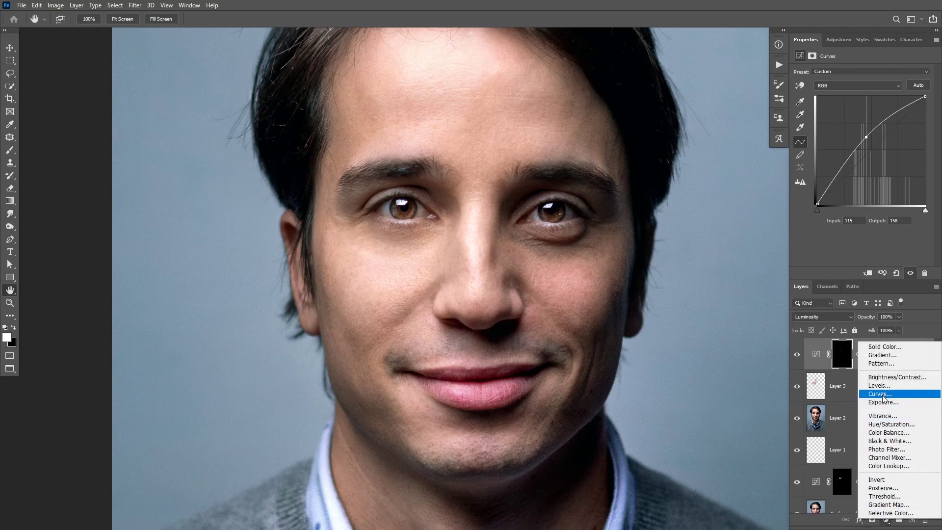
click(861, 400)
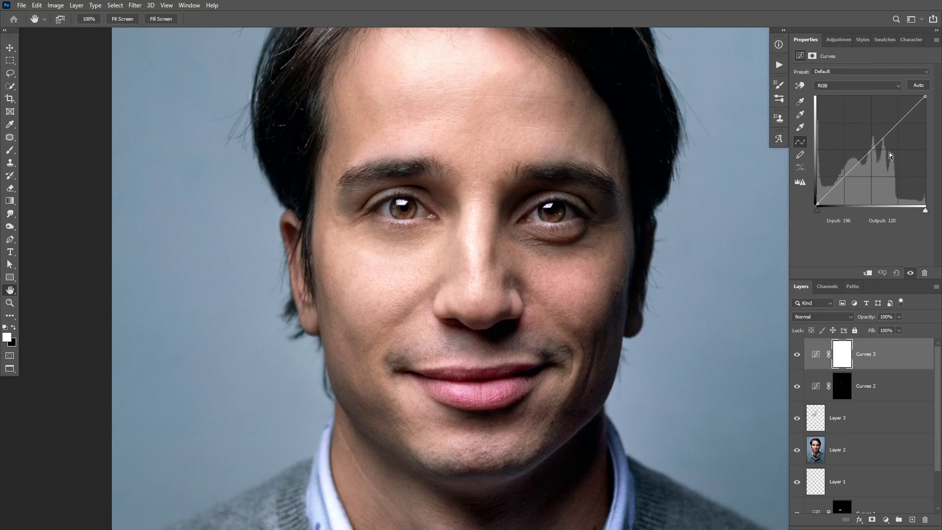
drag(869, 152, 880, 159)
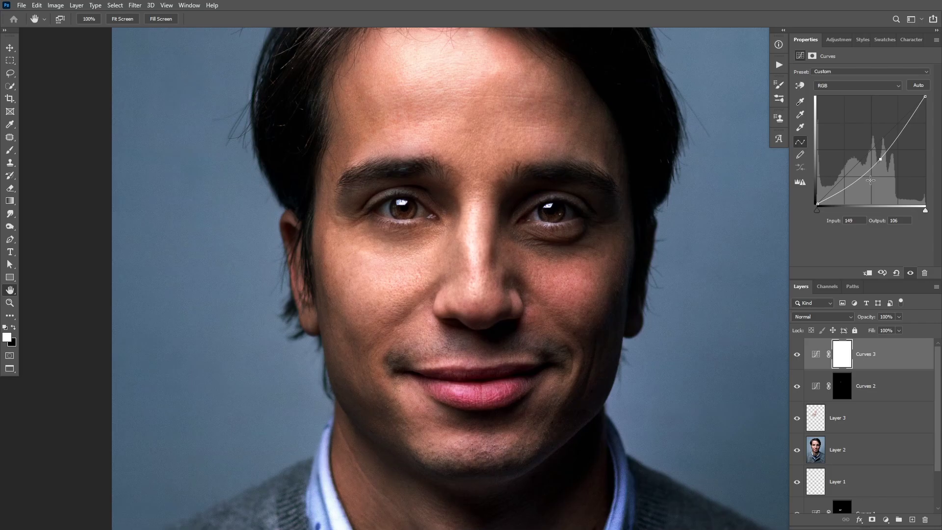
key(ctrl+i)
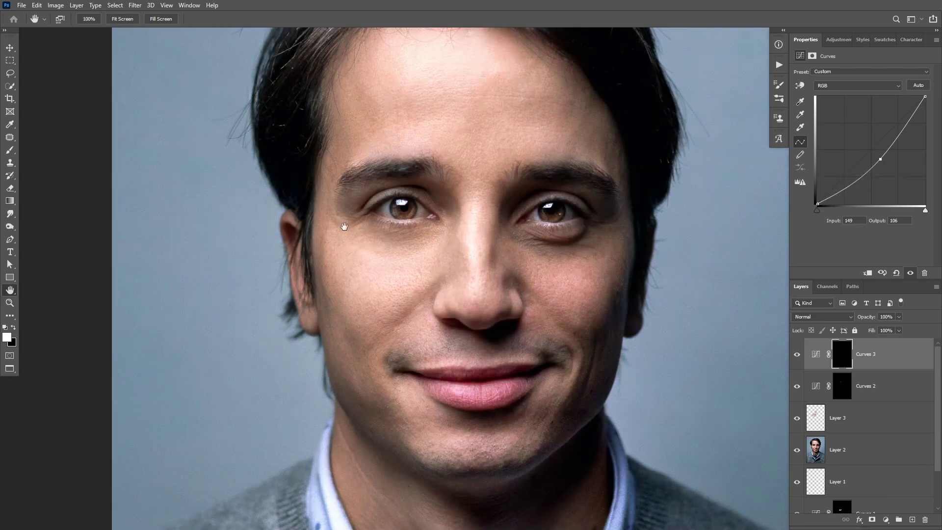
Paint white at 20% opacity on the Curves 3 mask to darken the bright skin under the eyes, and toggle the layer.
key(b)
scroll(403, 220, up, 3)
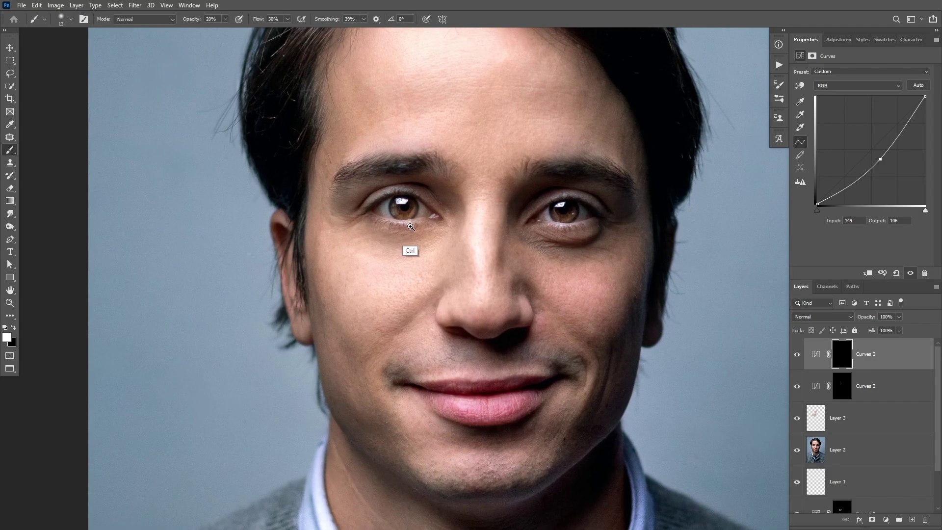
drag(404, 225, 422, 228)
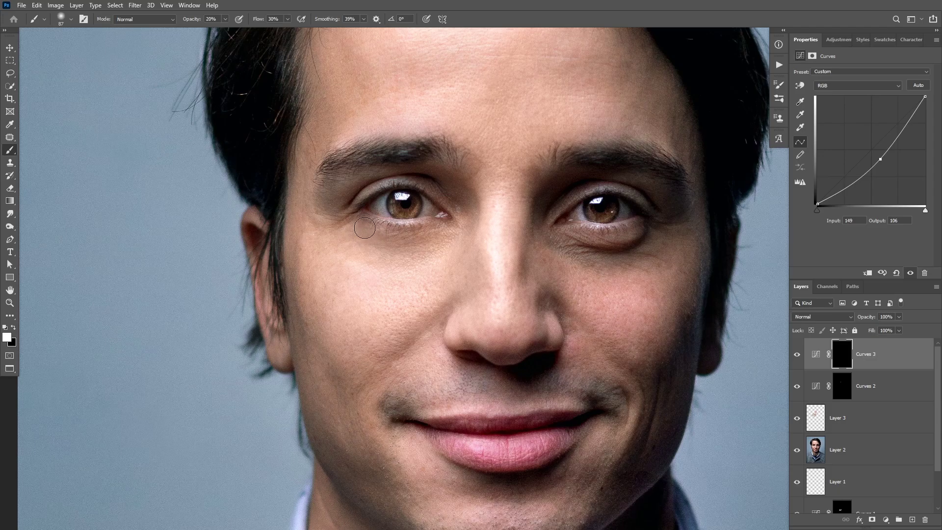
mouse_move(377, 233)
mouse_down()
mouse_move(434, 228)
mouse_move(389, 238)
mouse_move(364, 230)
mouse_move(395, 244)
mouse_move(397, 228)
mouse_move(371, 234)
mouse_move(387, 237)
mouse_move(357, 229)
mouse_move(418, 240)
mouse_move(436, 227)
mouse_move(425, 234)
mouse_move(439, 224)
mouse_move(411, 217)
mouse_move(436, 177)
mouse_move(436, 230)
mouse_move(445, 224)
mouse_move(384, 232)
mouse_move(348, 222)
mouse_move(387, 246)
mouse_move(393, 261)
mouse_move(385, 254)
mouse_move(444, 236)
mouse_move(430, 239)
mouse_move(428, 209)
mouse_move(421, 236)
mouse_move(397, 233)
mouse_up()
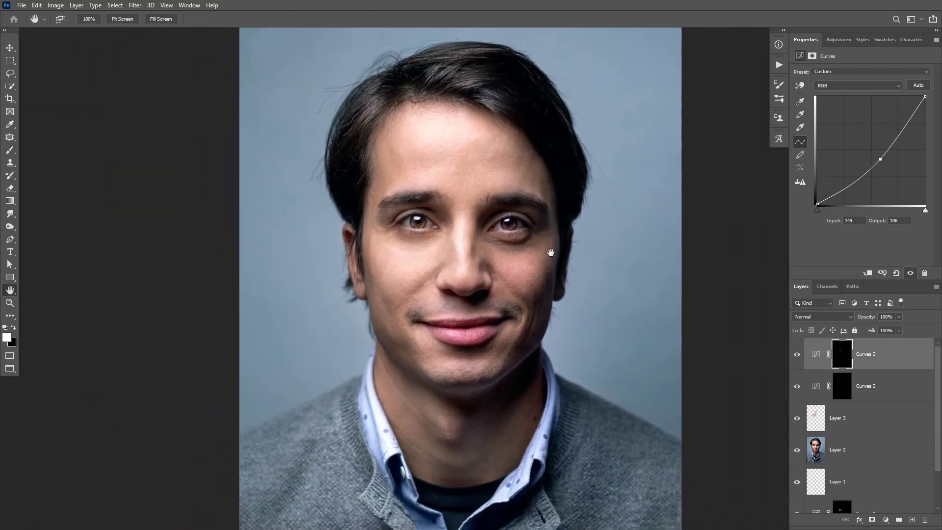
click(795, 355)
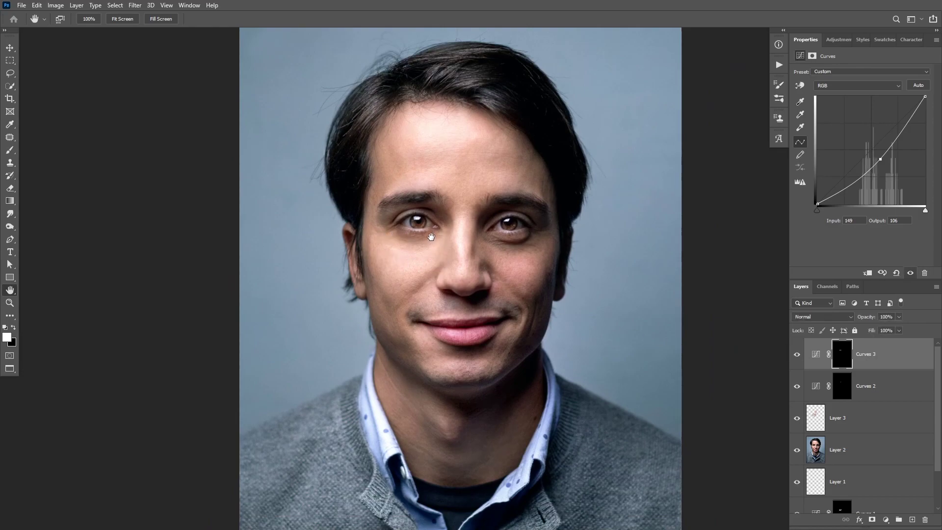
Extend the darkening under the eye toward the upper cheek on the Curves 3 mask, and compare with the layer hidden and shown.
scroll(416, 240, up, 1)
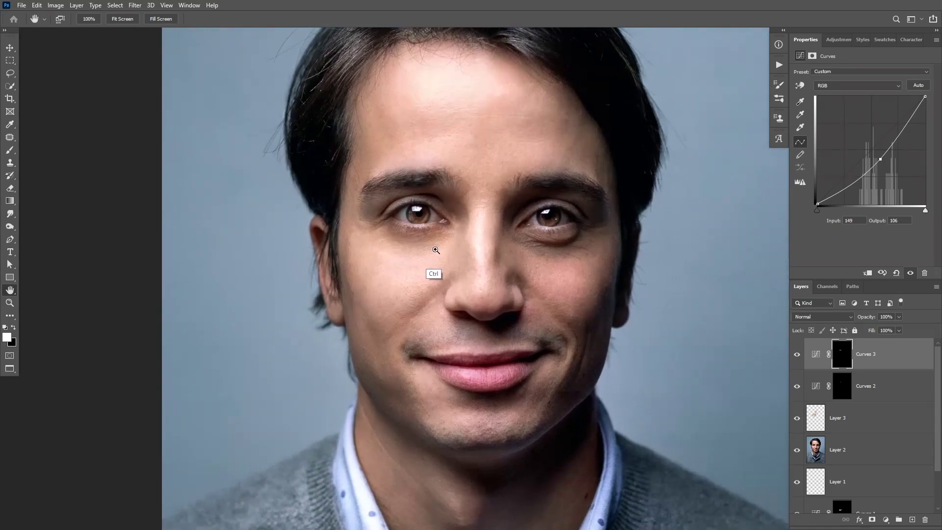
key(b)
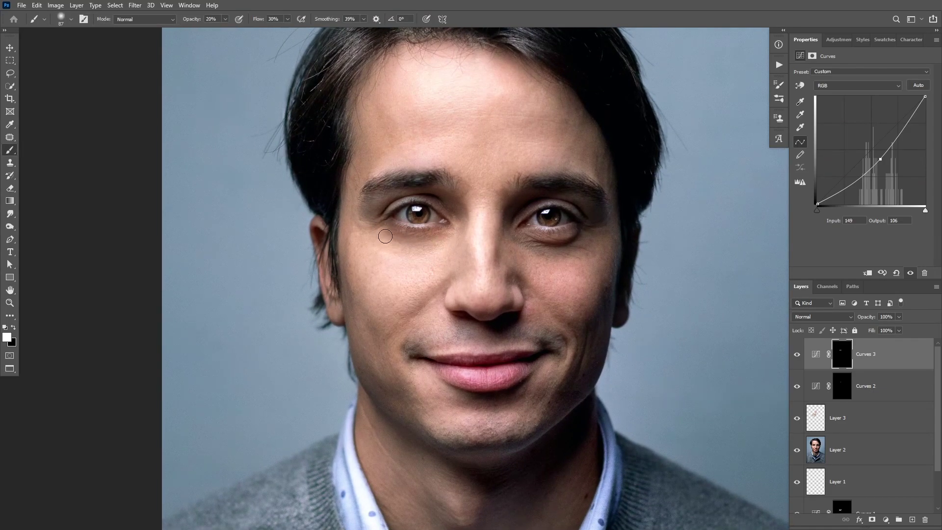
mouse_move(391, 241)
mouse_down()
mouse_move(421, 255)
mouse_move(451, 229)
mouse_move(411, 252)
mouse_up()
click(796, 355)
click(795, 355)
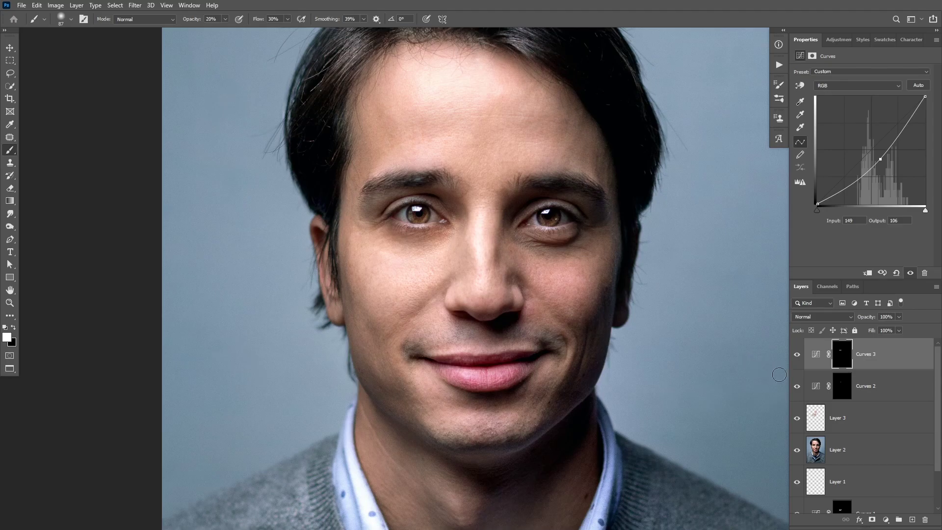
click(796, 354)
click(796, 354)
click(796, 354)
click(797, 354)
Adjust the Curves 3 midtone point to input 147, output 100, and inspect the under-eye skin.
mouse_move(881, 158)
mouse_down()
mouse_move(884, 167)
mouse_move(879, 156)
mouse_up()
drag(879, 156, 879, 161)
key(space)
key(ctrl)
mouse_move(447, 242)
mouse_down()
mouse_move(430, 241)
mouse_move(483, 250)
mouse_move(443, 260)
mouse_up()
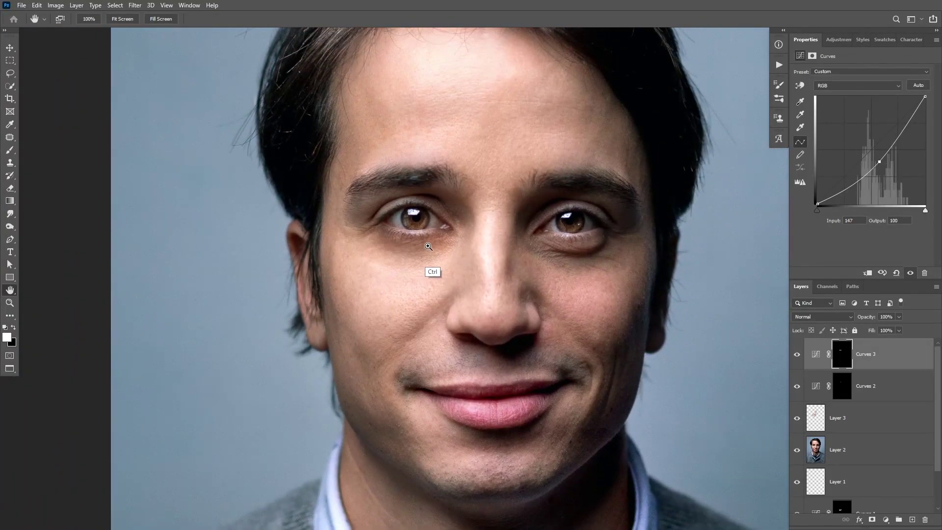
ctrl+click(431, 255)
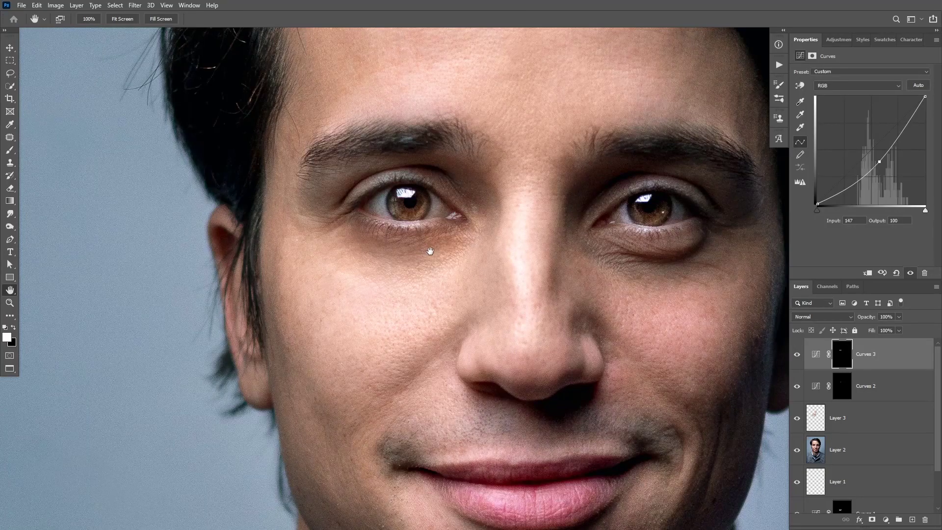
drag(435, 240, 387, 251)
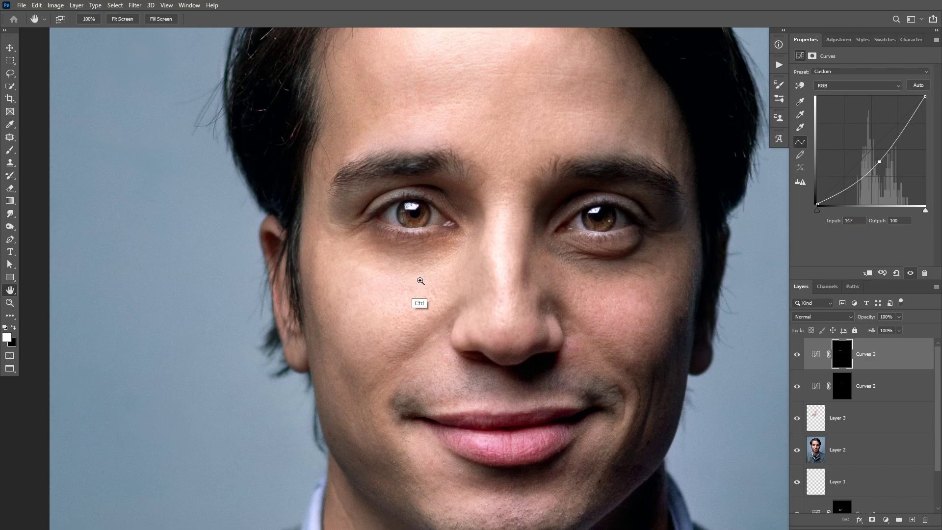
drag(418, 278, 439, 283)
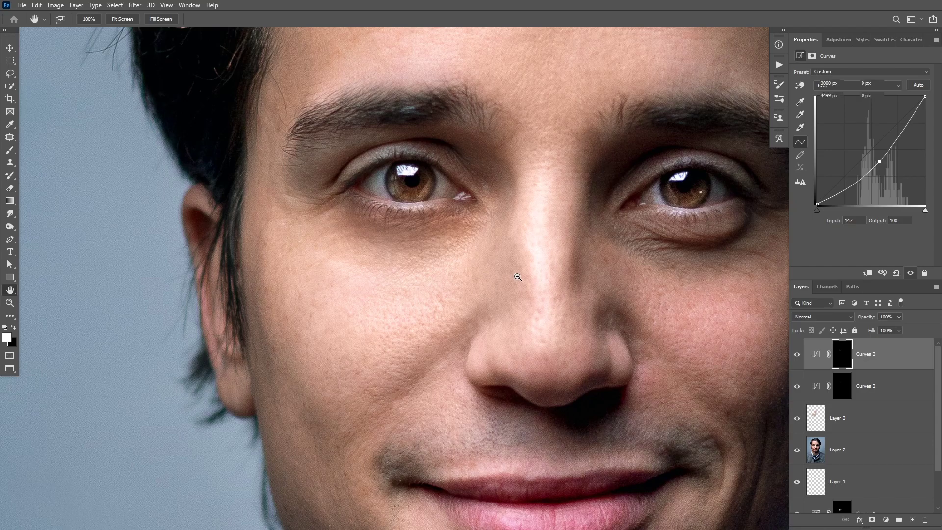
Stamp all visible layers into a new layer at the top of the stack and desaturate it.
key(ctrl+shift+alt+e)
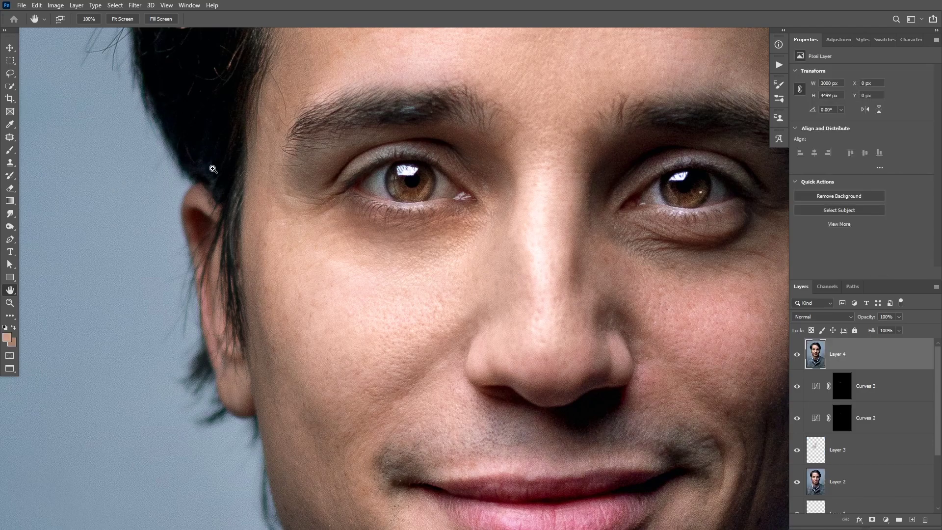
key(ctrl+shift+u)
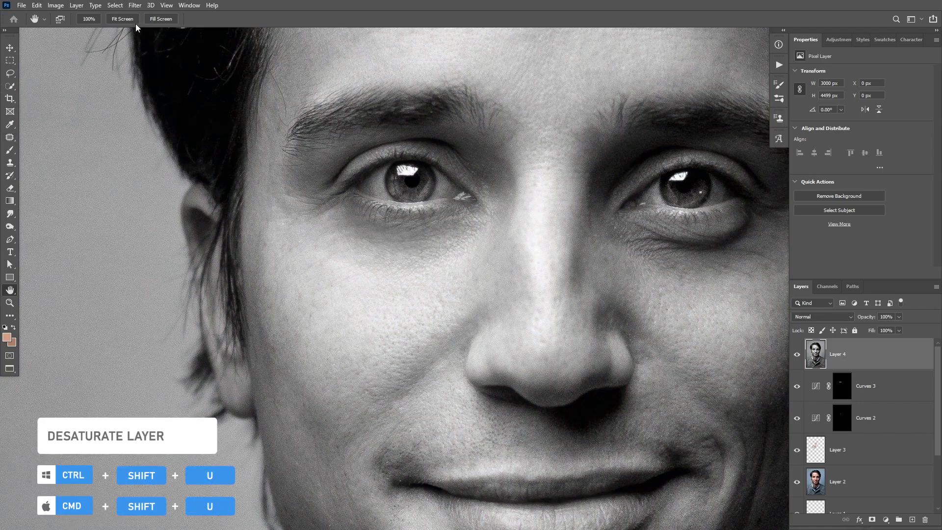
Apply High Pass with a slightly reduced radius to the desaturated layer and set its blend mode to Linear Light.
click(136, 6)
mouse_move(242, 214)
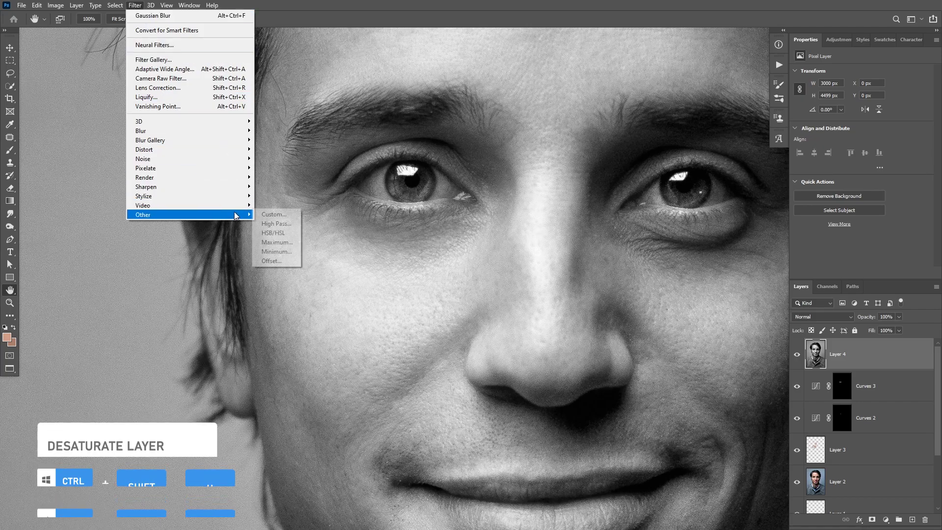
click(277, 223)
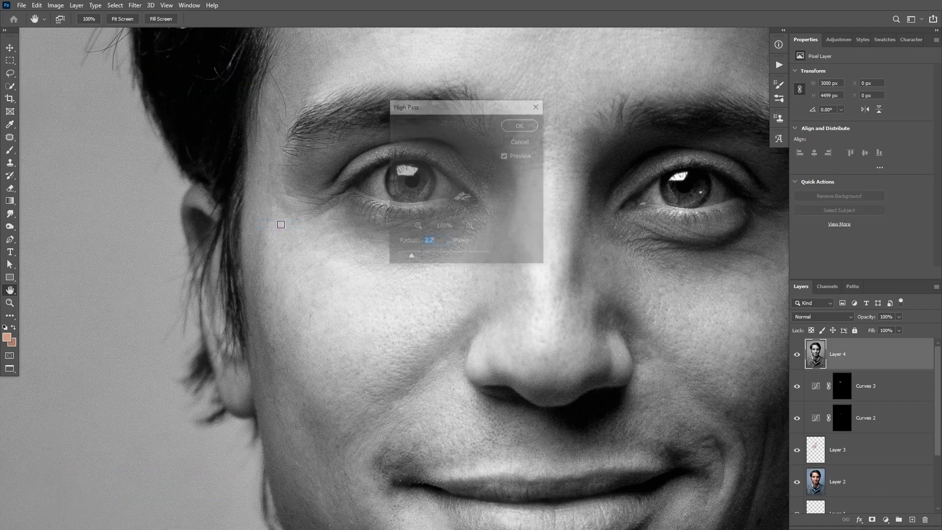
drag(430, 116, 568, 120)
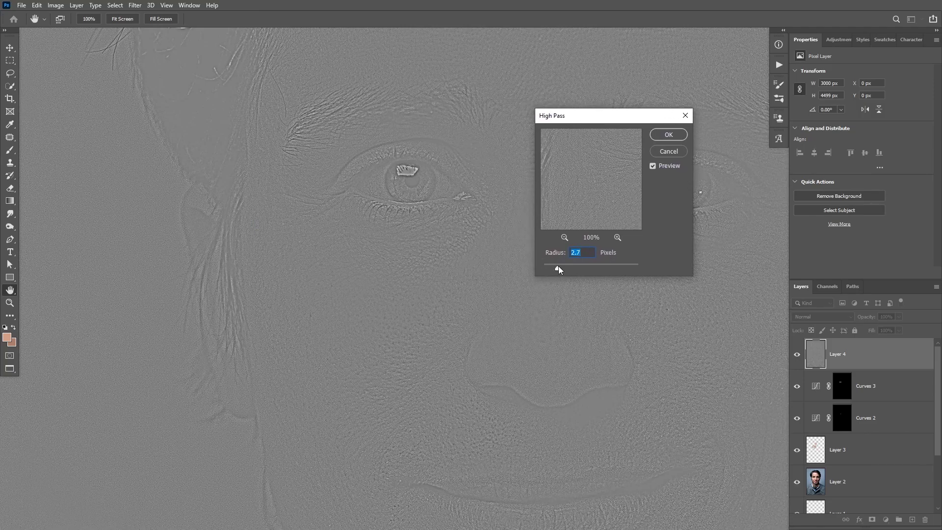
drag(554, 267, 550, 269)
click(668, 136)
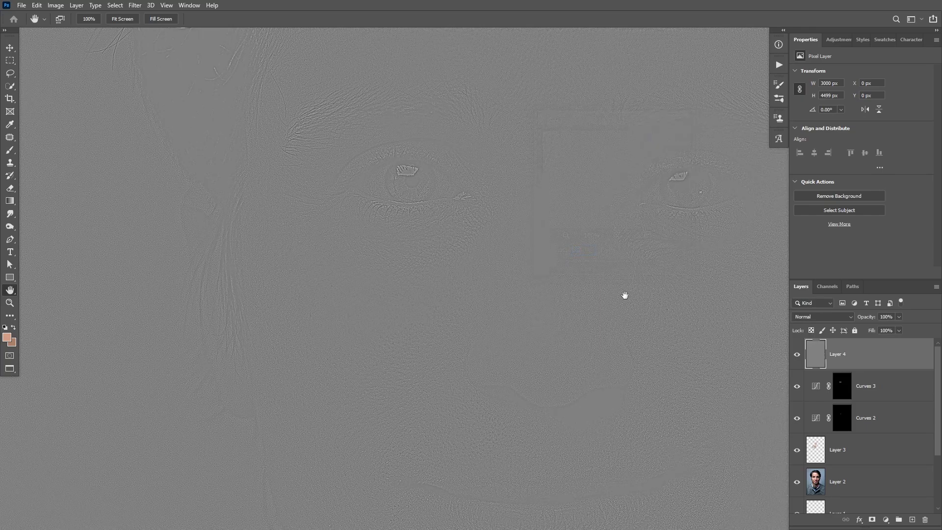
click(816, 318)
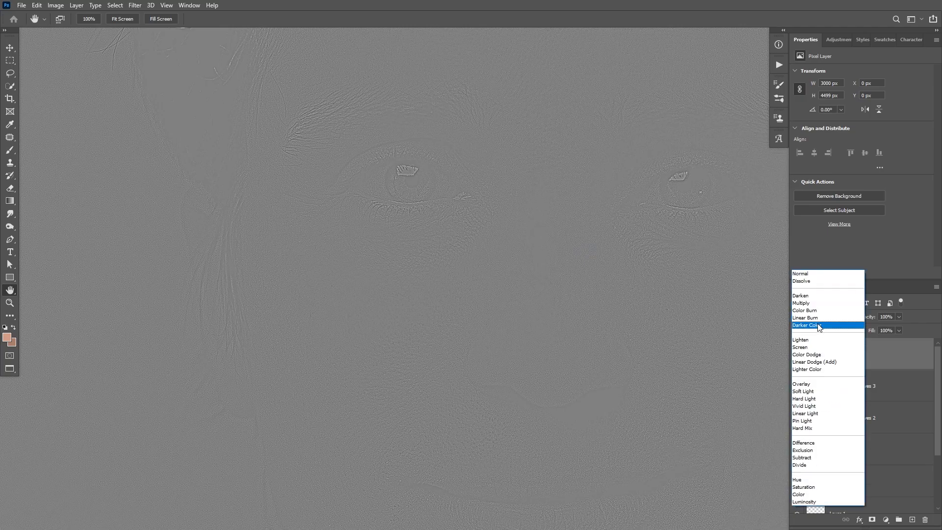
click(809, 413)
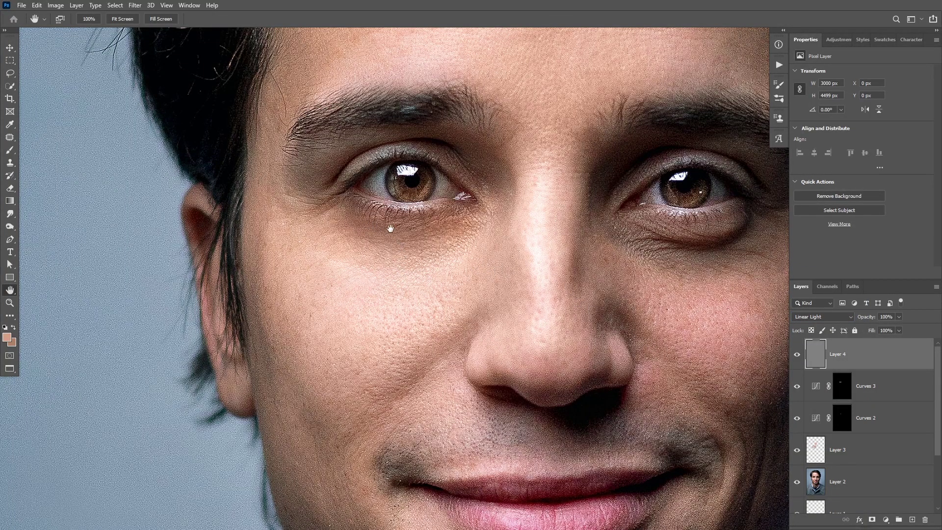
Move the High Pass texture layer up about 161 px and add a black mask to hide it.
key(v)
drag(419, 301, 416, 230)
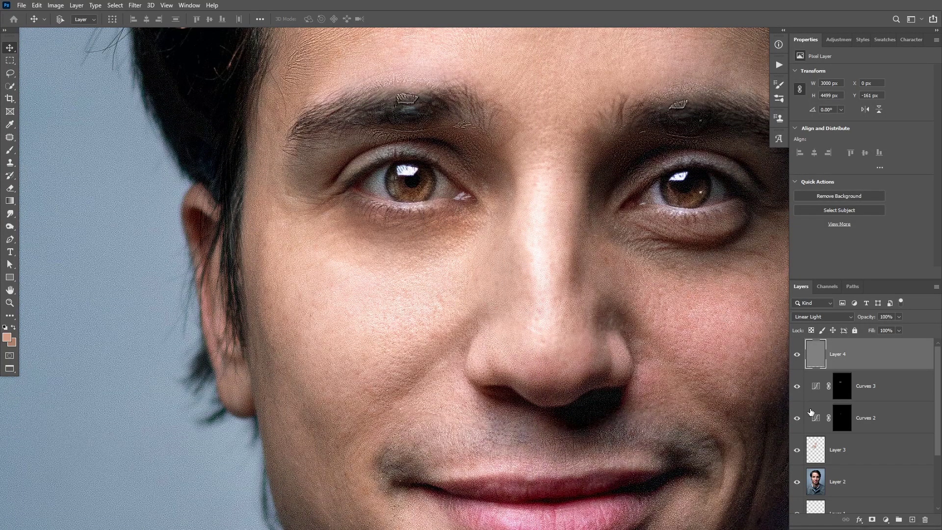
alt+click(872, 520)
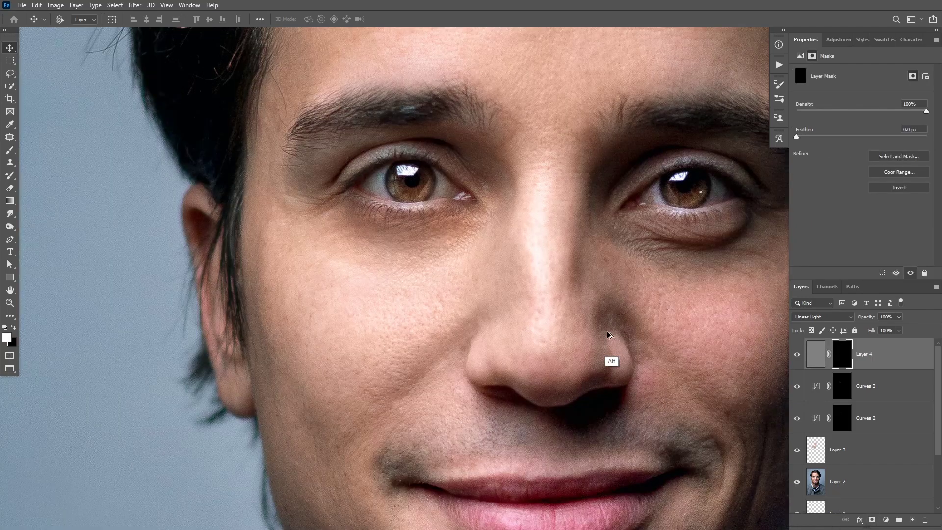
Paint white at 100% opacity on the Layer 4 mask to reveal texture on the skin beneath the shadowed eye on the ear side.
key(d)
key(b)
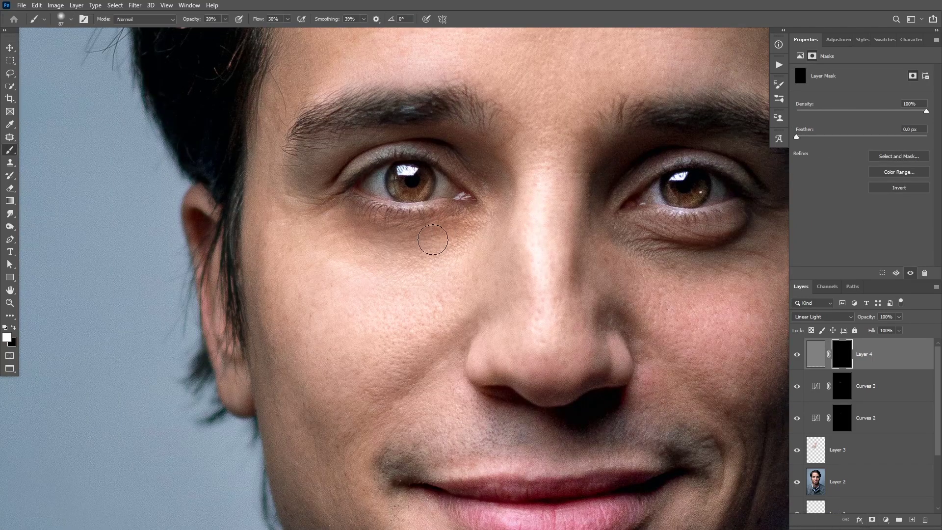
drag(425, 238, 421, 239)
key(0)
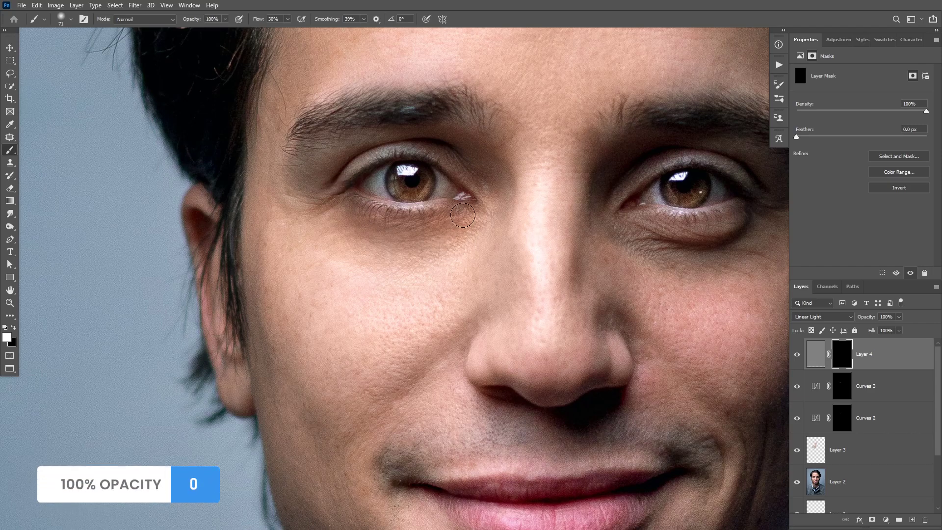
mouse_move(453, 229)
mouse_down()
mouse_move(444, 243)
mouse_move(454, 241)
mouse_move(372, 235)
mouse_move(352, 220)
mouse_move(419, 234)
mouse_up()
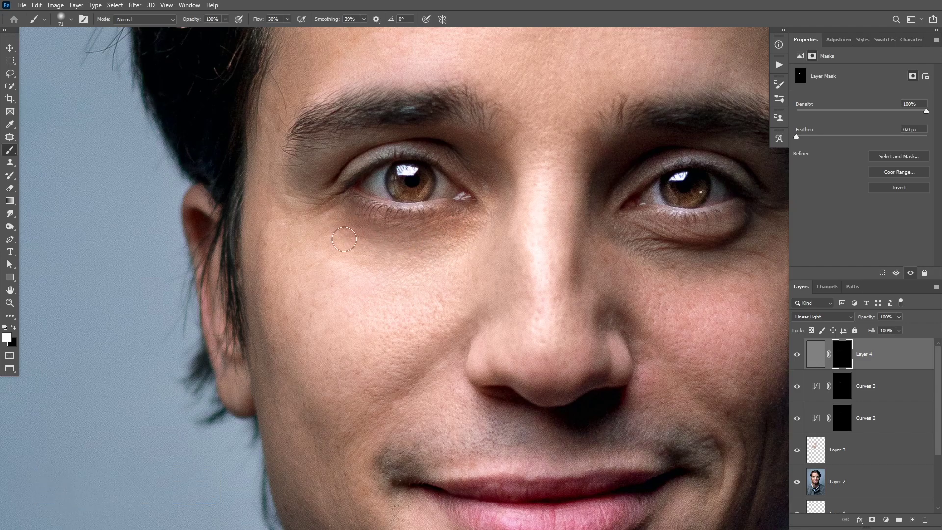
mouse_move(374, 254)
mouse_down()
mouse_move(353, 250)
mouse_move(379, 265)
mouse_move(422, 242)
mouse_move(373, 231)
mouse_move(394, 242)
mouse_move(459, 230)
mouse_move(404, 243)
mouse_move(391, 238)
mouse_move(416, 232)
mouse_move(392, 240)
mouse_move(362, 226)
mouse_move(363, 248)
mouse_move(409, 238)
mouse_move(406, 232)
mouse_up()
Unlink Layer 4 from its mask and reposition the texture under the eye, temporarily disabling the mask to check the alignment.
key(v)
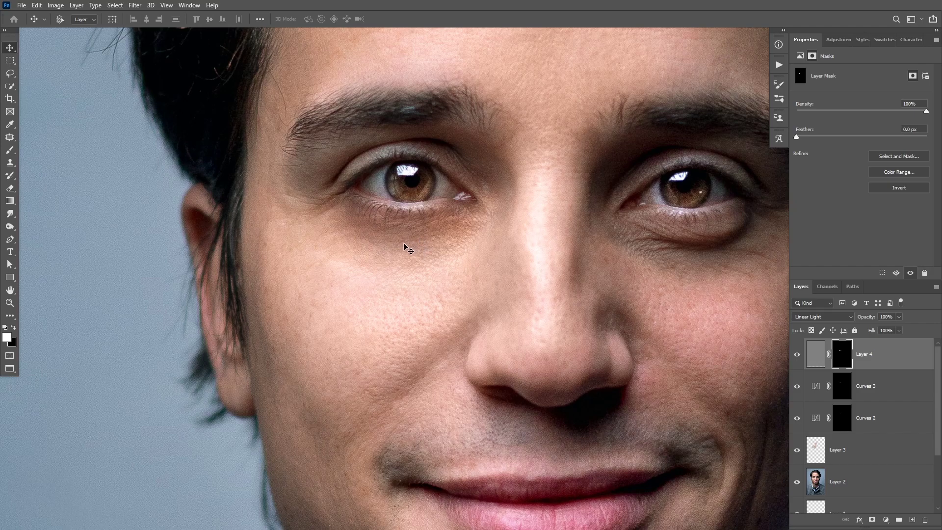
drag(411, 245, 443, 244)
drag(433, 244, 410, 227)
click(828, 355)
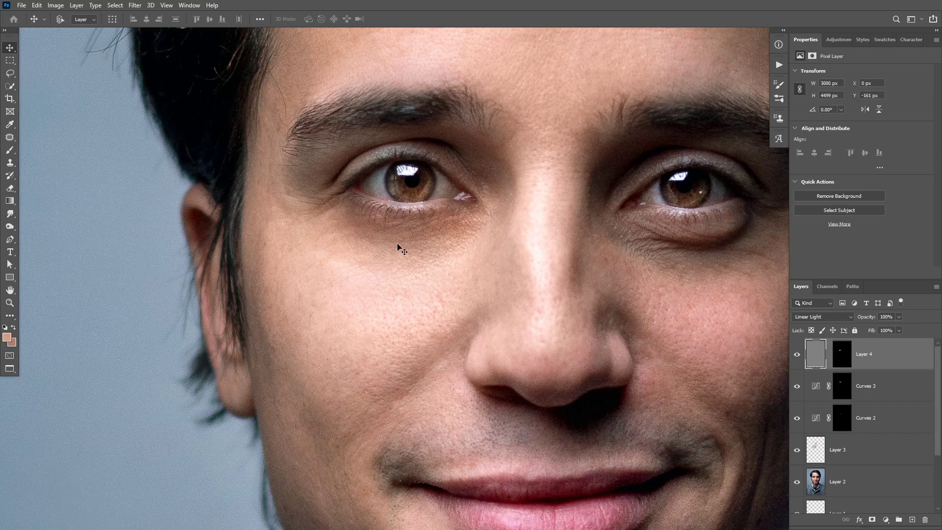
mouse_move(400, 248)
mouse_down()
mouse_move(380, 204)
mouse_move(386, 260)
mouse_move(394, 241)
mouse_move(384, 241)
mouse_move(399, 266)
mouse_up()
shift+click(842, 354)
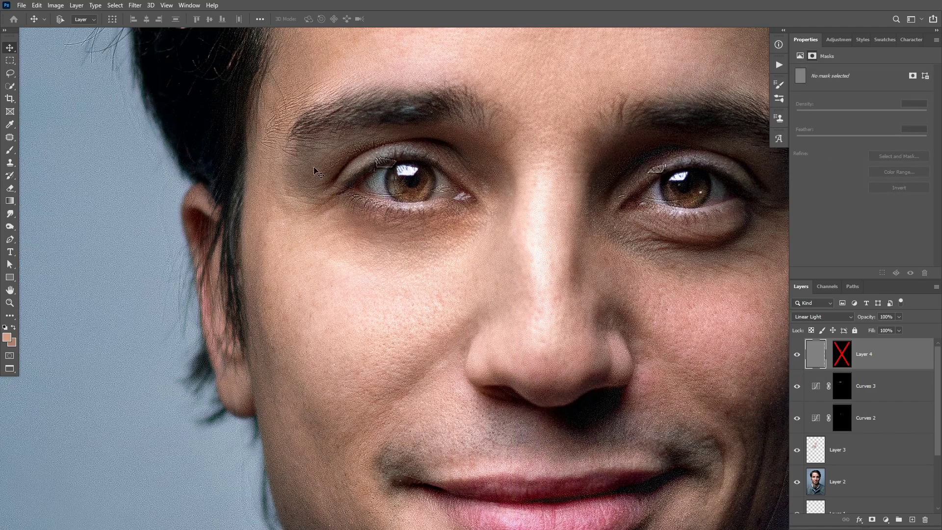
drag(393, 205, 423, 178)
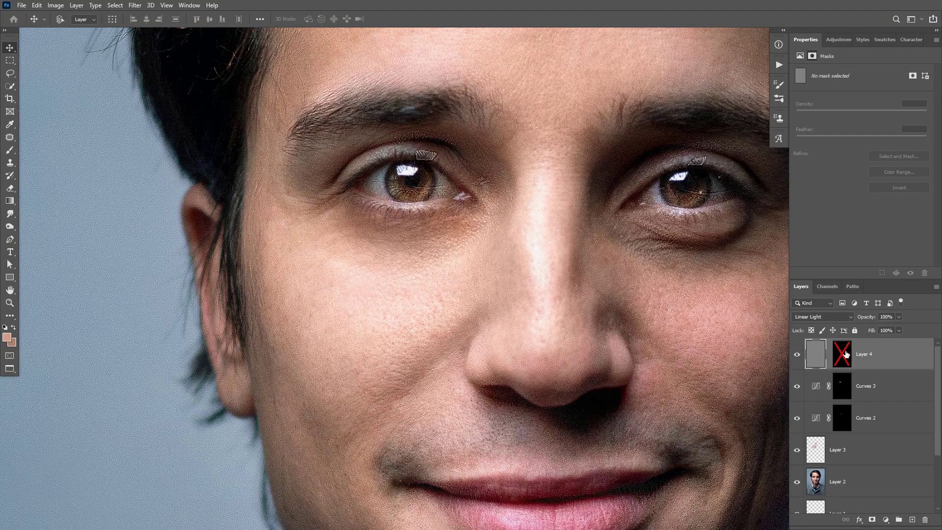
click(844, 353)
Stamp all visible layers into a new layer above Layer 4 and desaturate it.
key(space)
drag(410, 231, 389, 236)
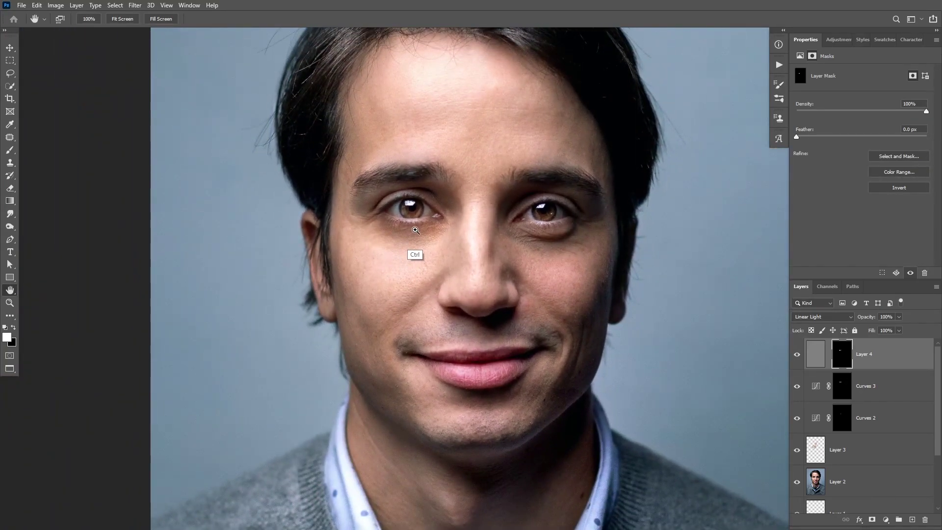
scroll(417, 218, up, 2)
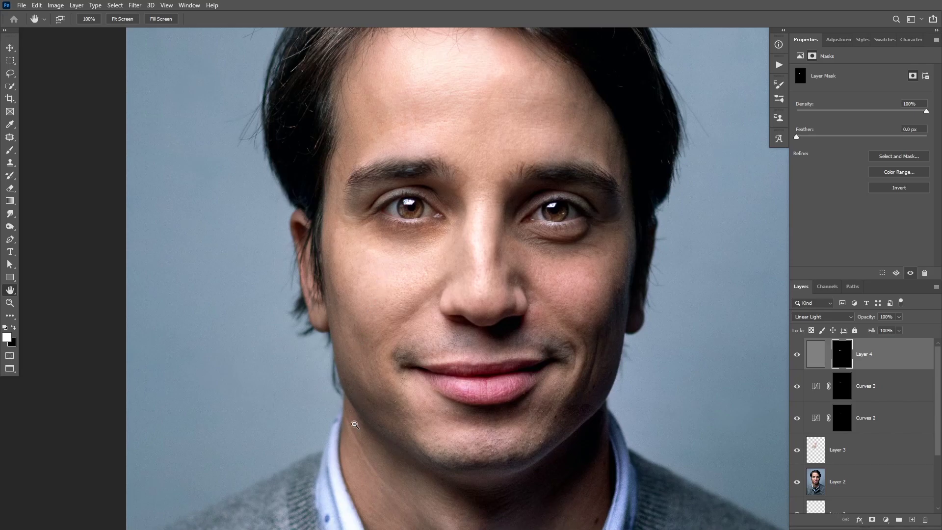
key(ctrl+shift+alt+e)
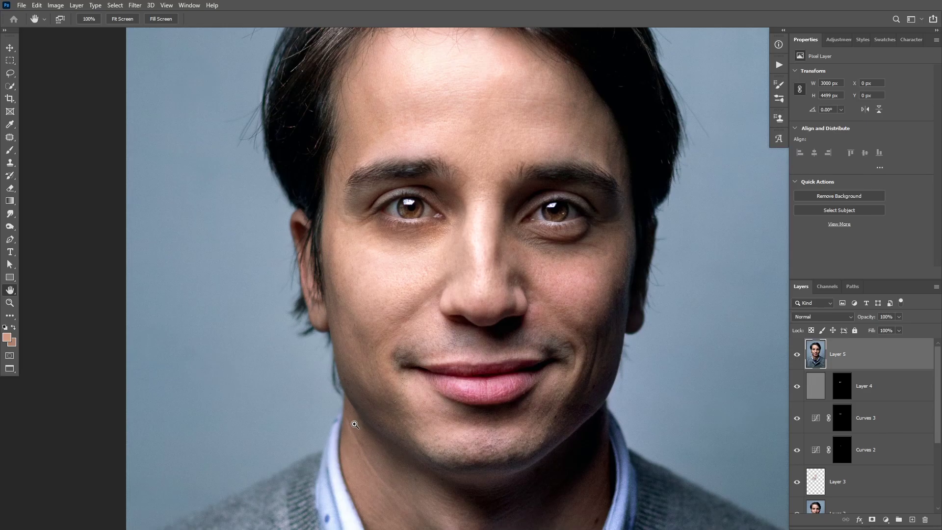
key(ctrl+shift+u)
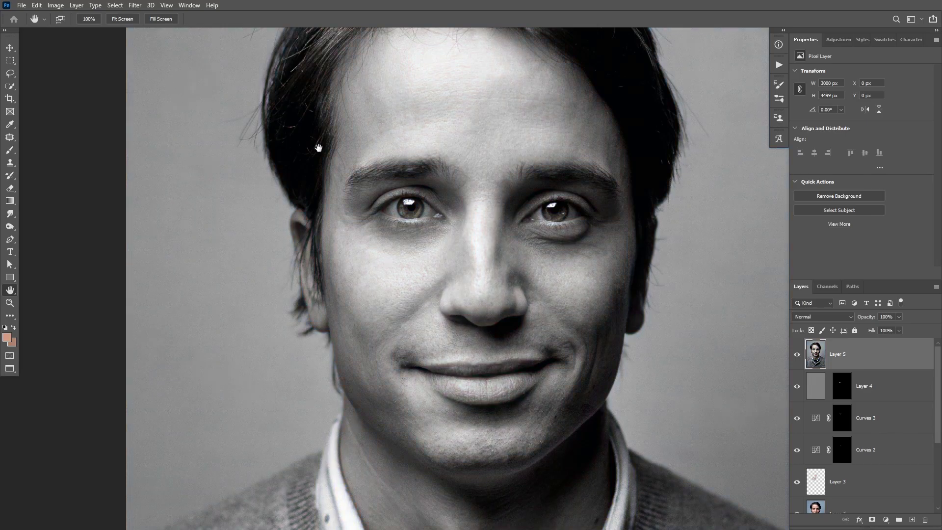
Reapply the last High Pass filter to Layer 5 and set its blend mode to Linear Light.
click(134, 6)
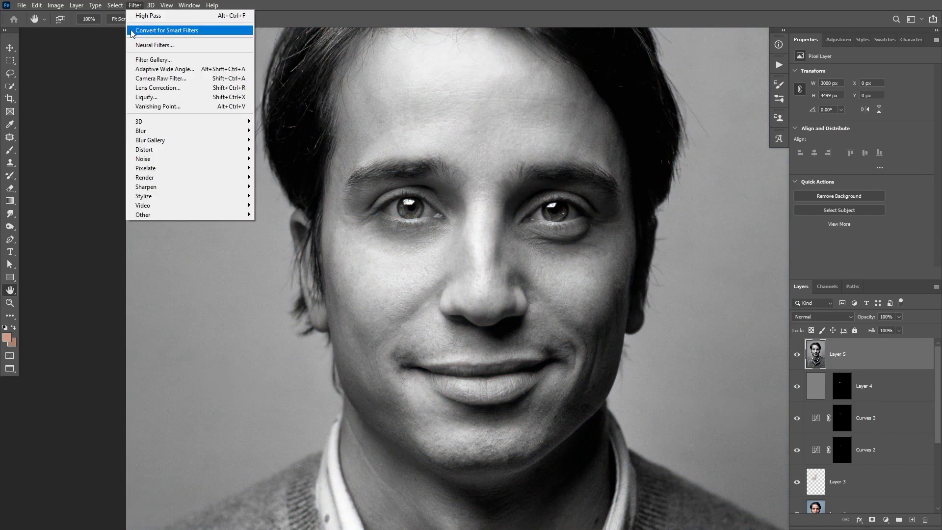
click(190, 19)
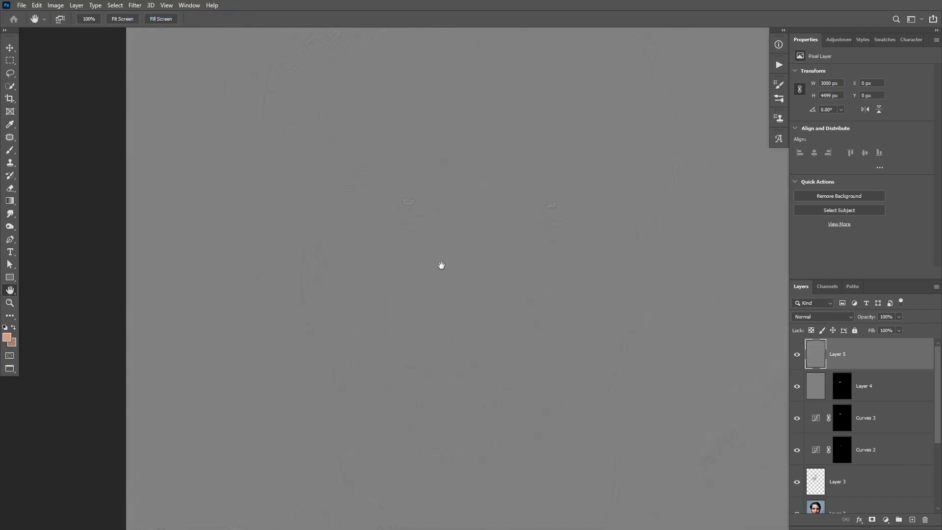
click(816, 313)
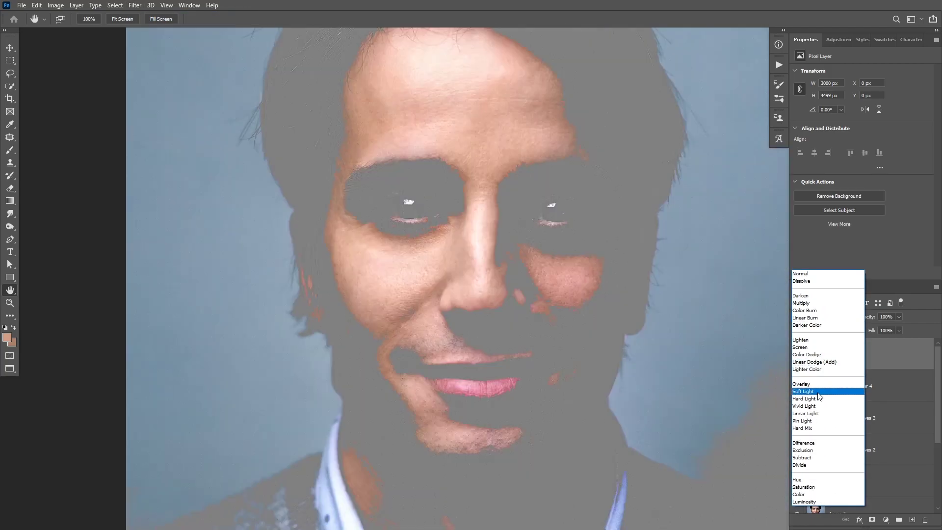
click(809, 413)
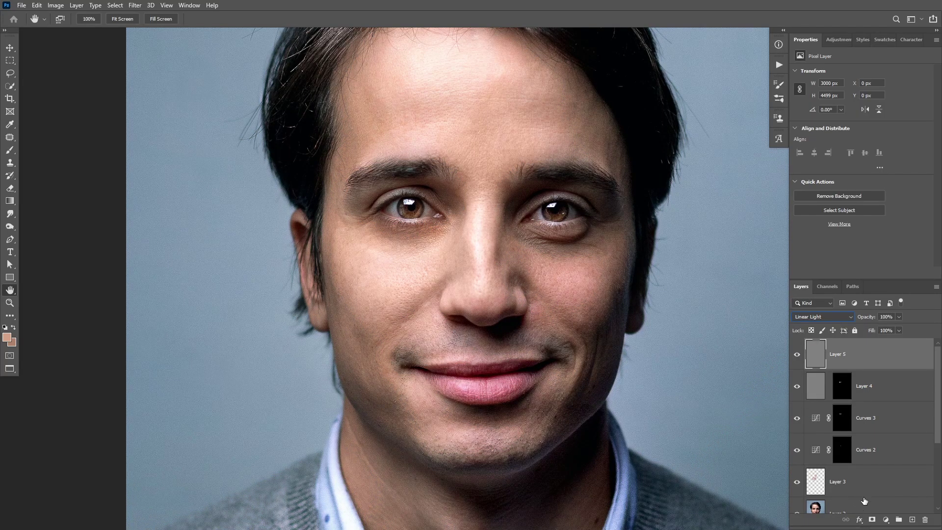
Add a black mask to Layer 5 and paint white at 100% opacity over the retouched eye and the skin around it.
alt+click(872, 519)
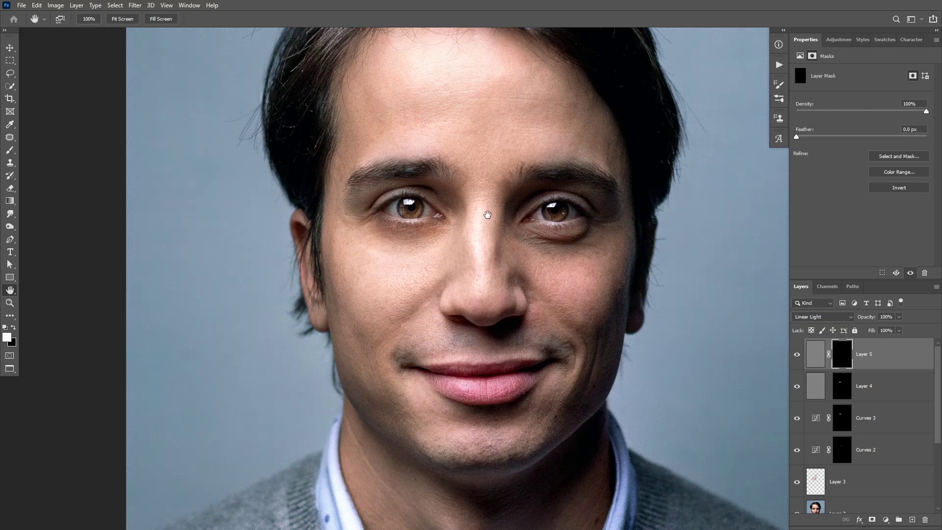
scroll(429, 255, up, 2)
key(b)
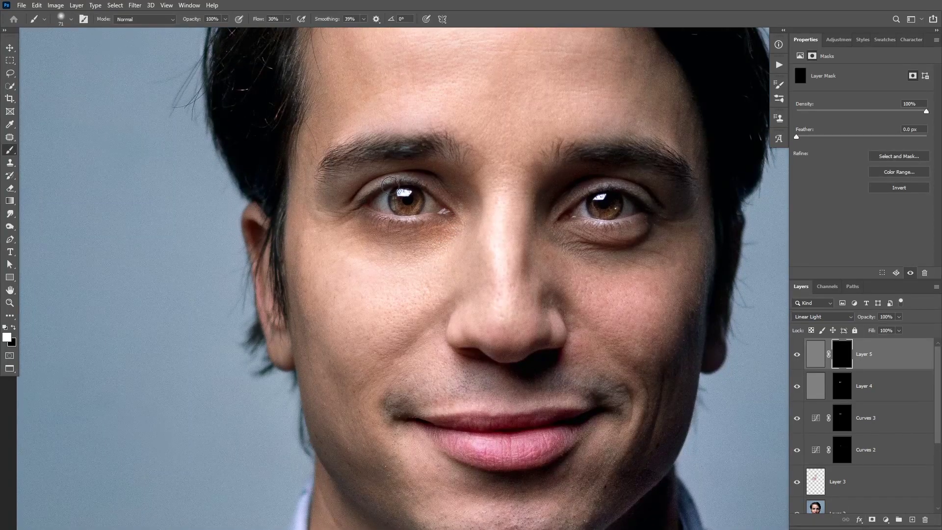
mouse_move(411, 201)
mouse_down()
mouse_move(380, 204)
mouse_move(436, 205)
mouse_up()
drag(433, 169, 443, 171)
drag(416, 223, 383, 223)
key(x)
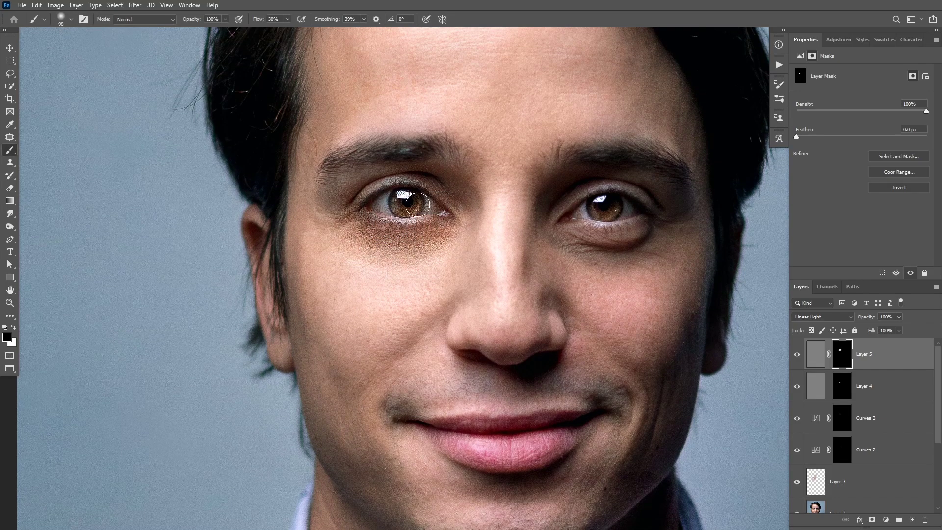
Reduce Layer 5 to 50% opacity and compare the skin texture by toggling the visibility of Layers 5 and 4.
key(h)
key(5)
drag(414, 253, 412, 225)
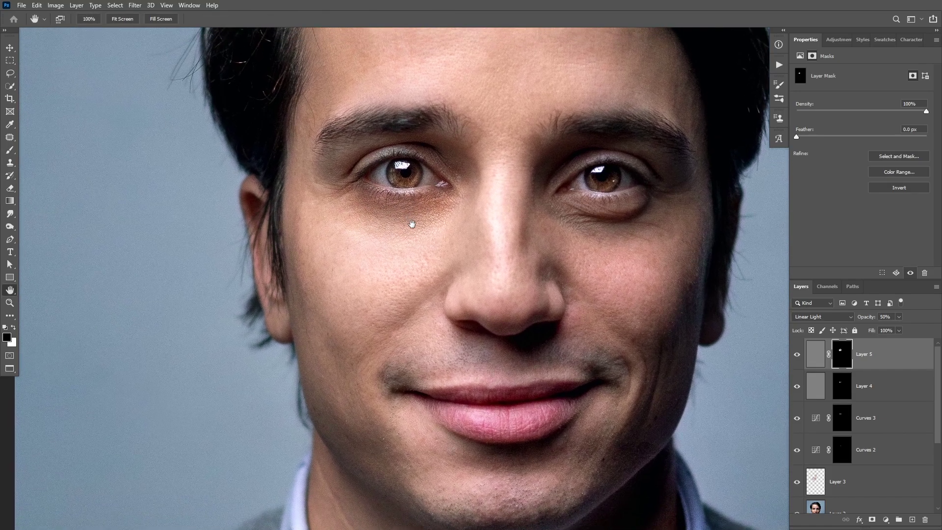
click(797, 354)
click(795, 387)
click(798, 355)
click(798, 355)
Compare the retouched portrait with the original by showing only the Background layer, and restore the visibility of all layers.
click(843, 388)
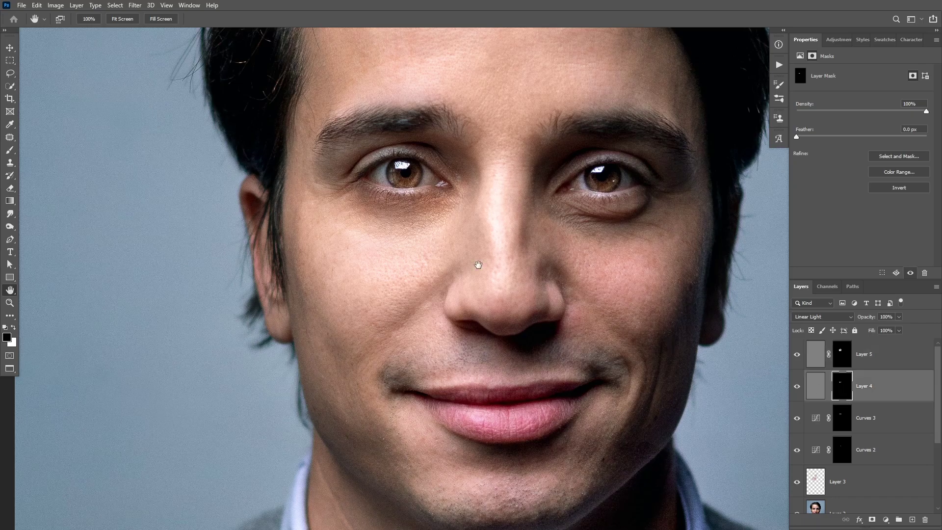
drag(397, 216, 391, 252)
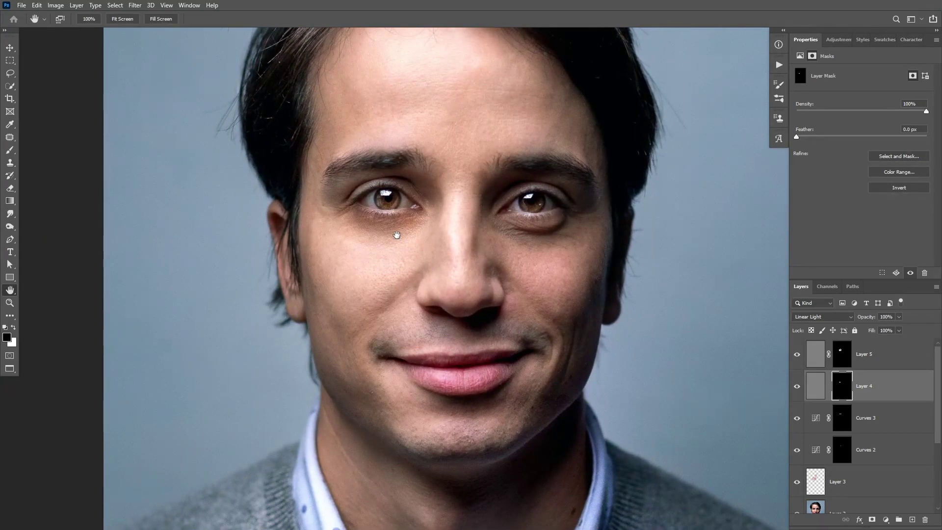
scroll(937, 368, down, 5)
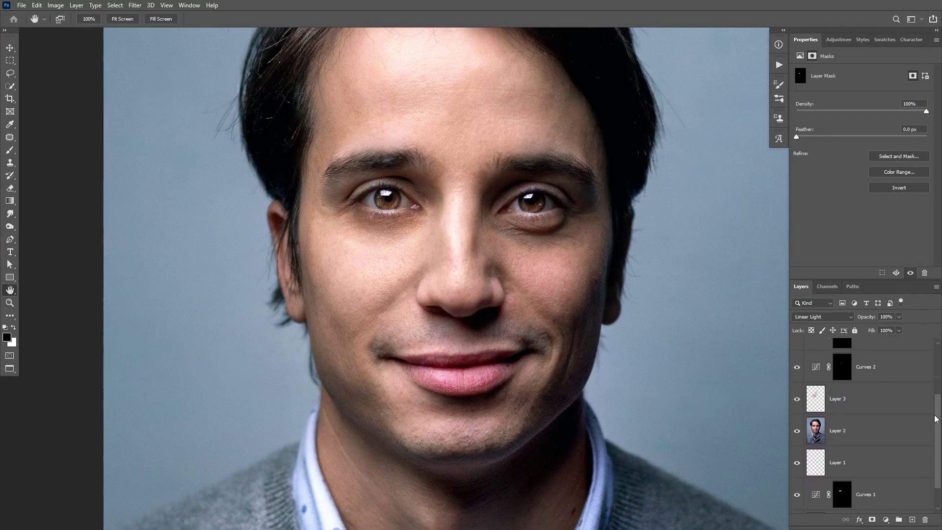
alt+click(796, 498)
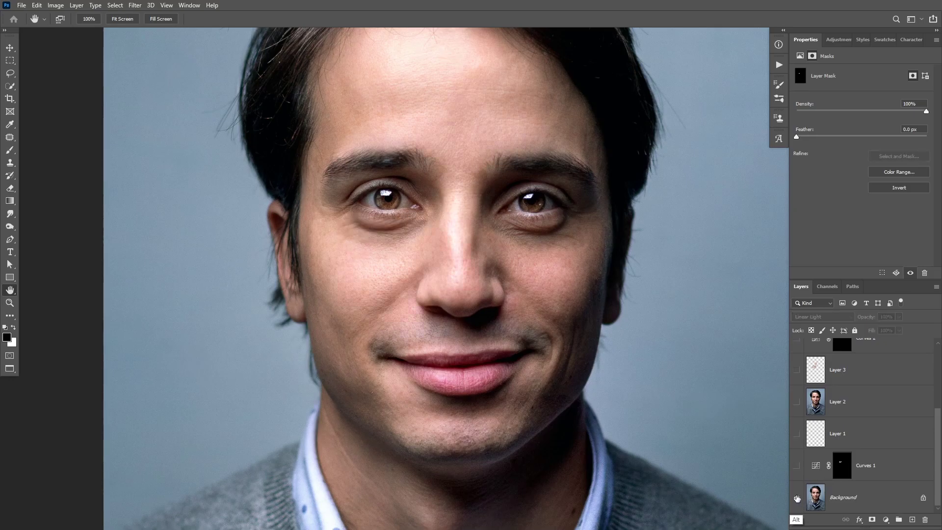
alt+click(797, 498)
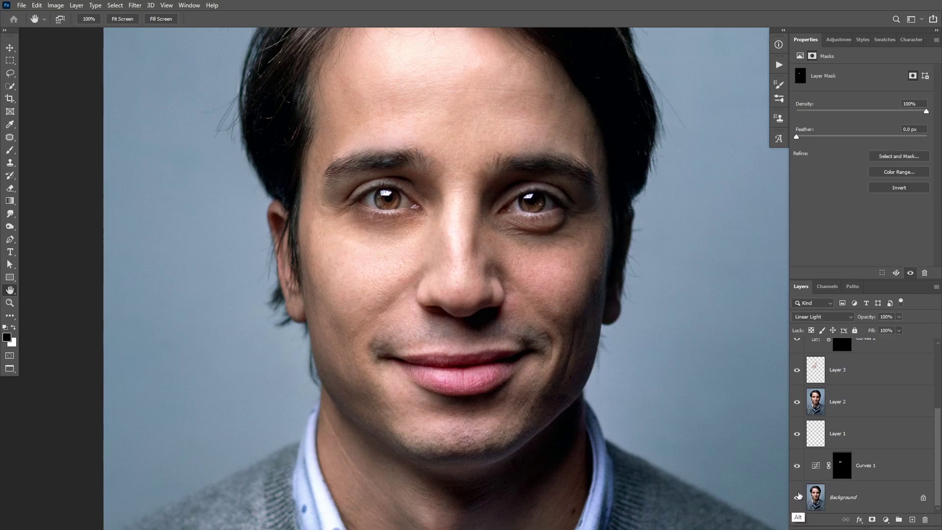